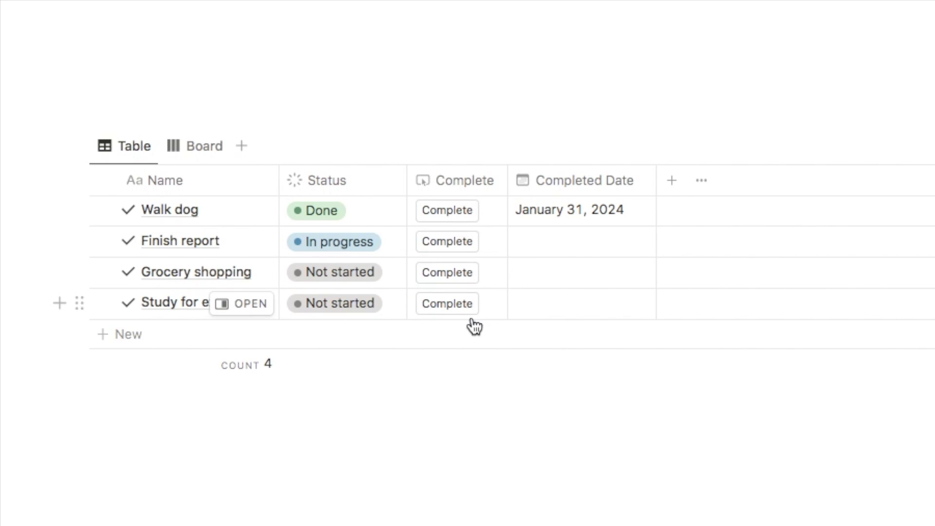
Mark the Finish report task complete with its button, and delete the Complete button property from the table
left_click(446, 245)
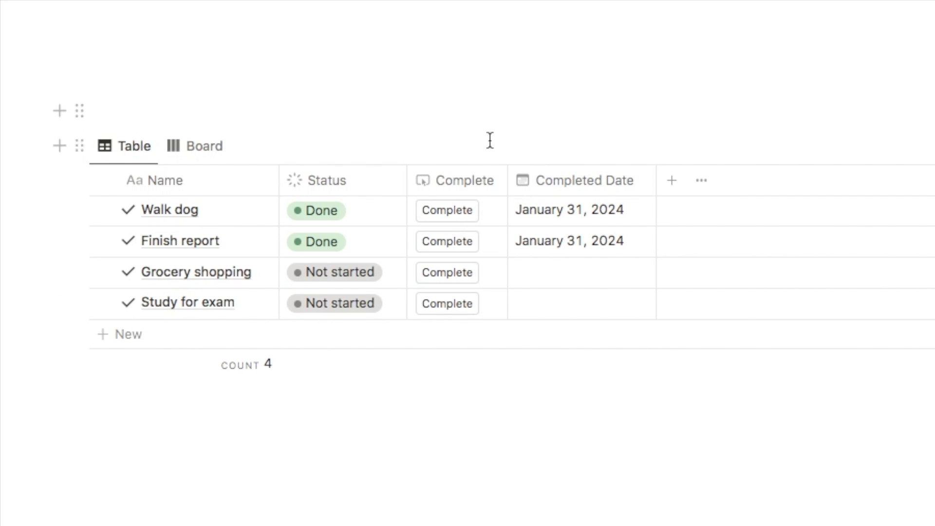
left_click(457, 182)
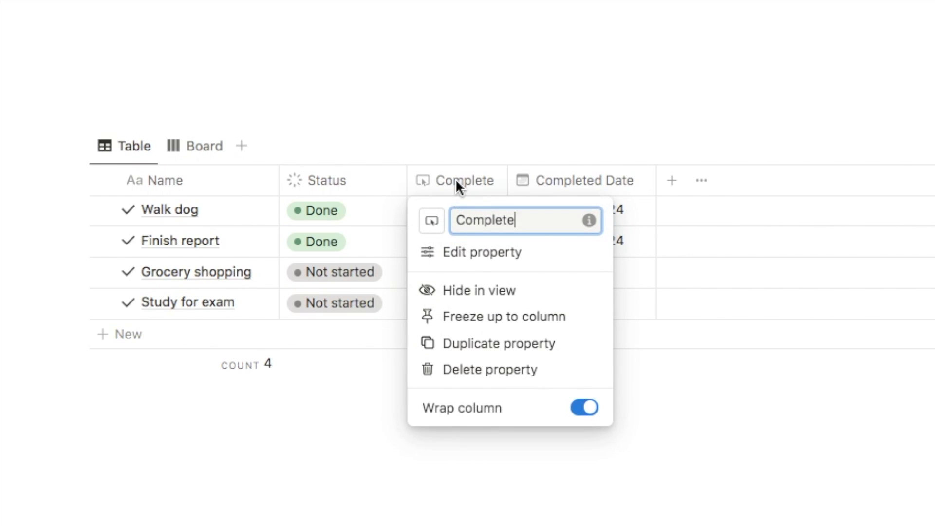
left_click(493, 371)
left_click(723, 226)
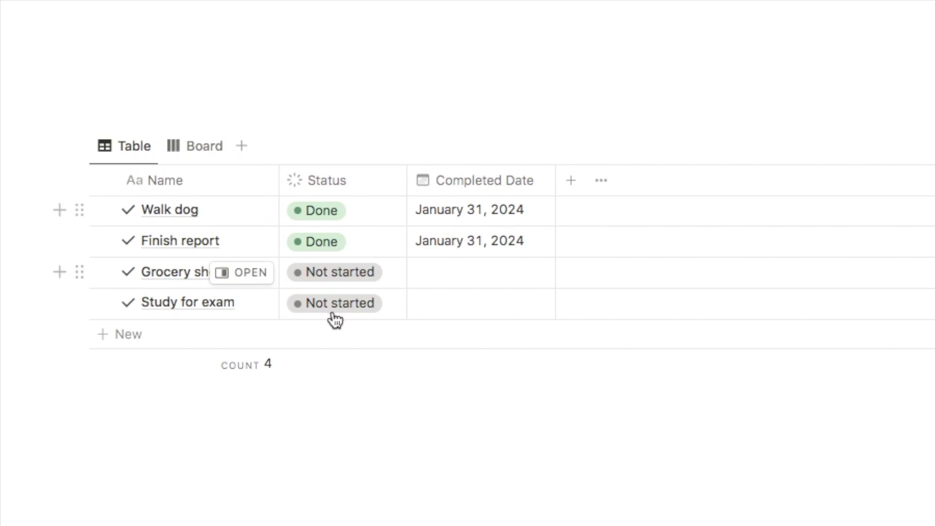
left_click(327, 282)
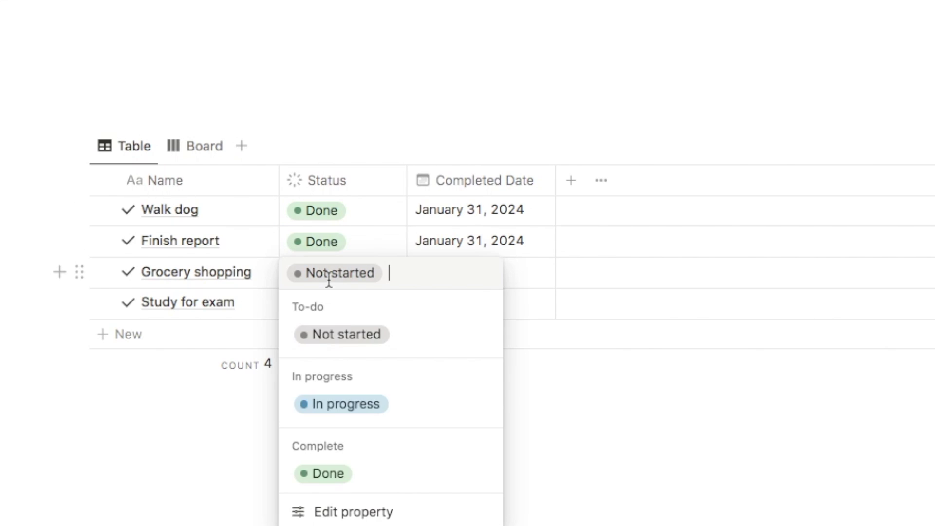
left_click(604, 462)
left_click(451, 181)
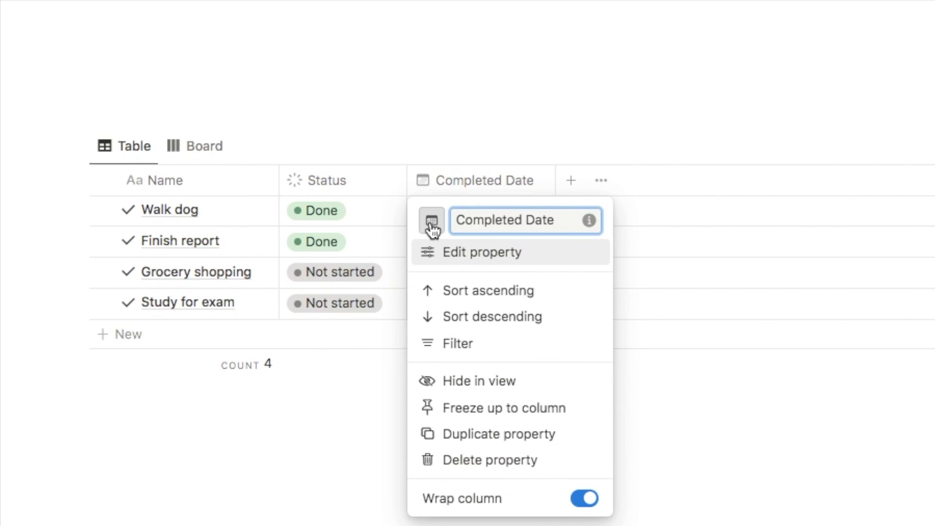
left_click(682, 440)
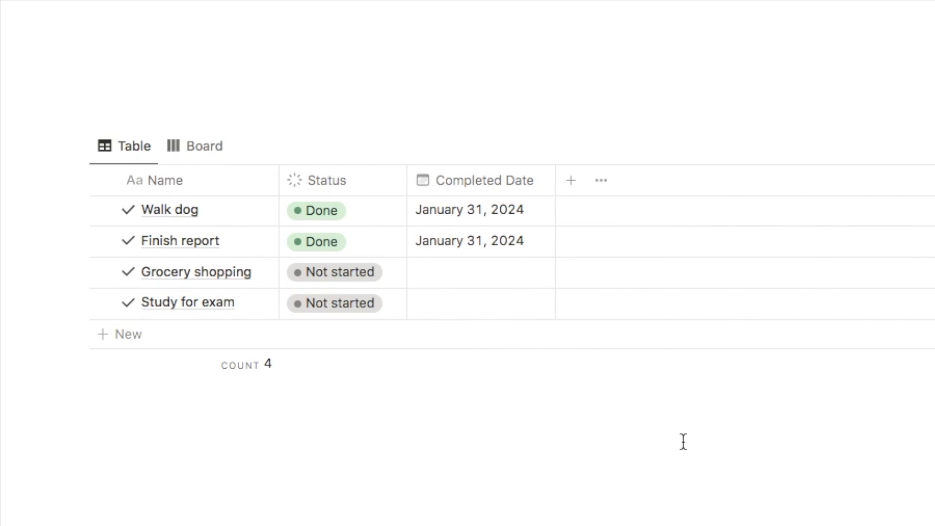
Add a new Button property to the Tasks database and name it Complete
left_click(570, 181)
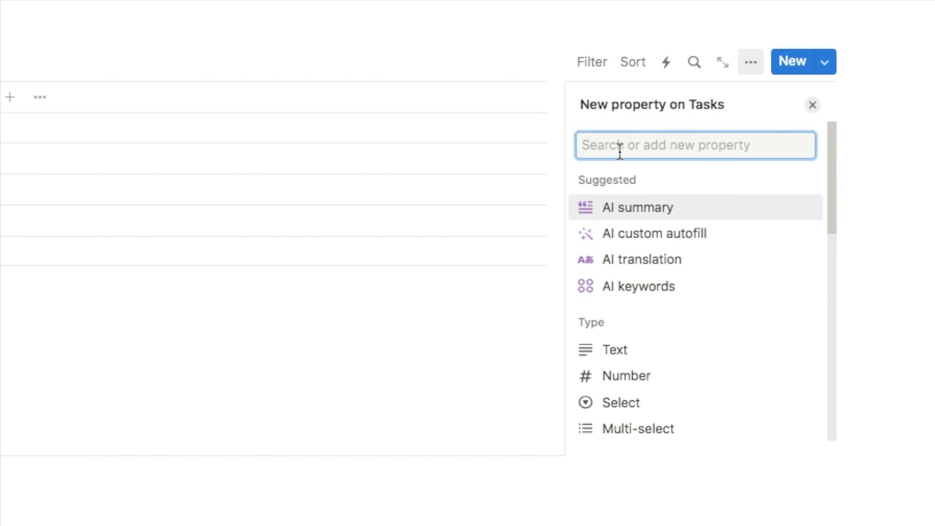
type("butt")
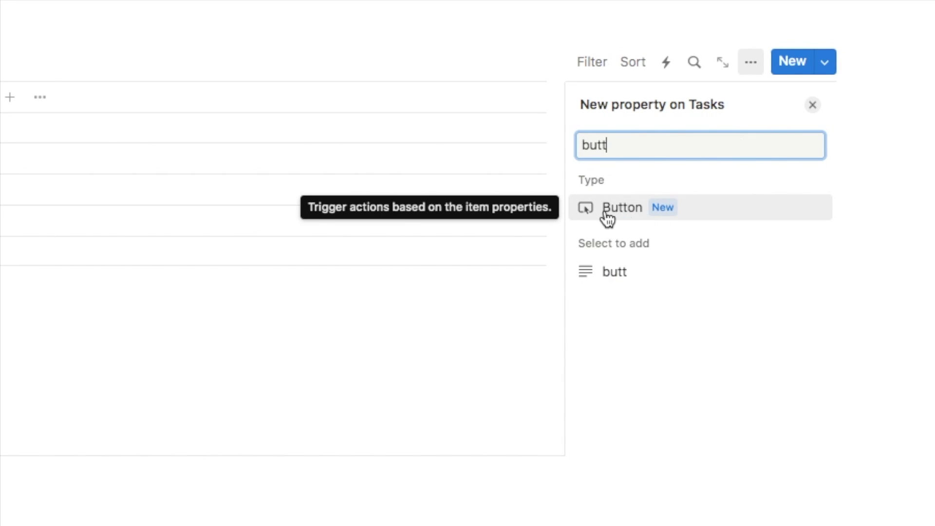
left_click(658, 211)
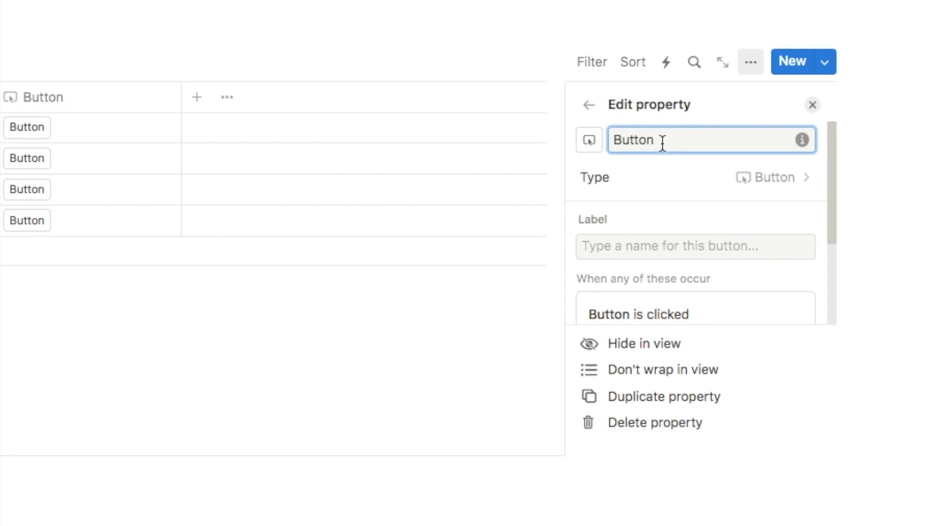
left_click_drag(662, 144, 612, 141)
type("Complete")
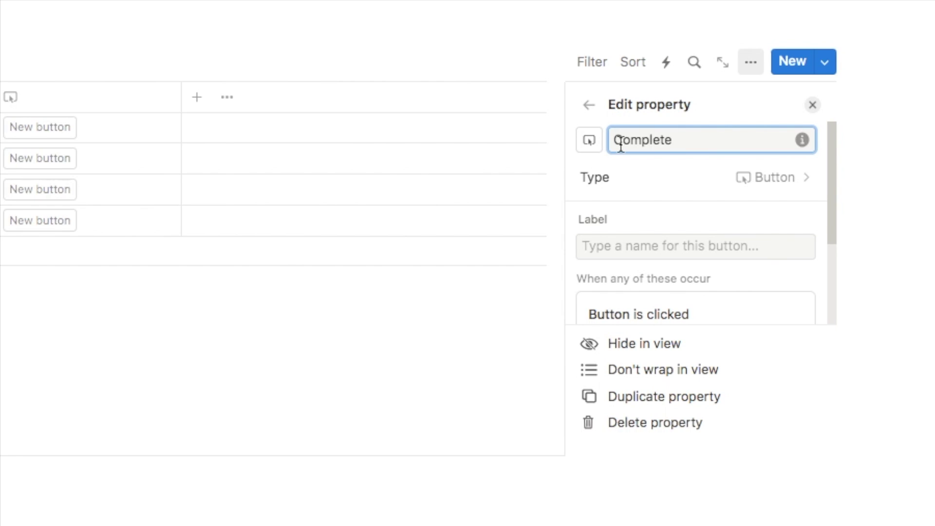
Try the label "Done" on the Complete button, and clear the label again
scroll(661, 244, "down", 3)
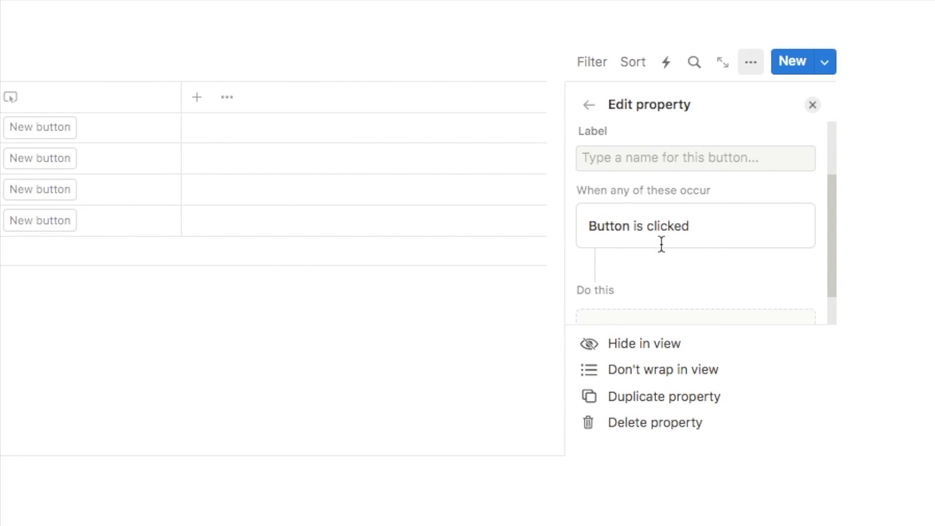
scroll(661, 244, "down", 2)
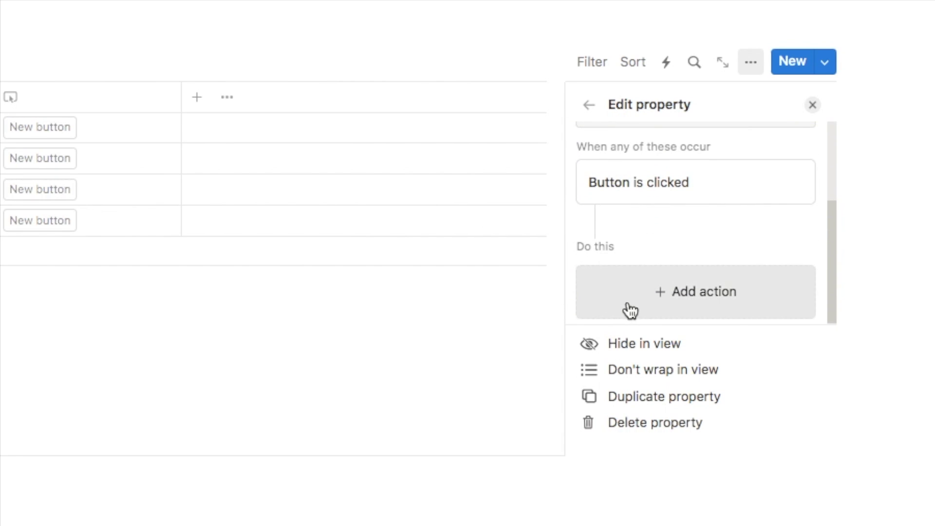
scroll(675, 240, "up", 1)
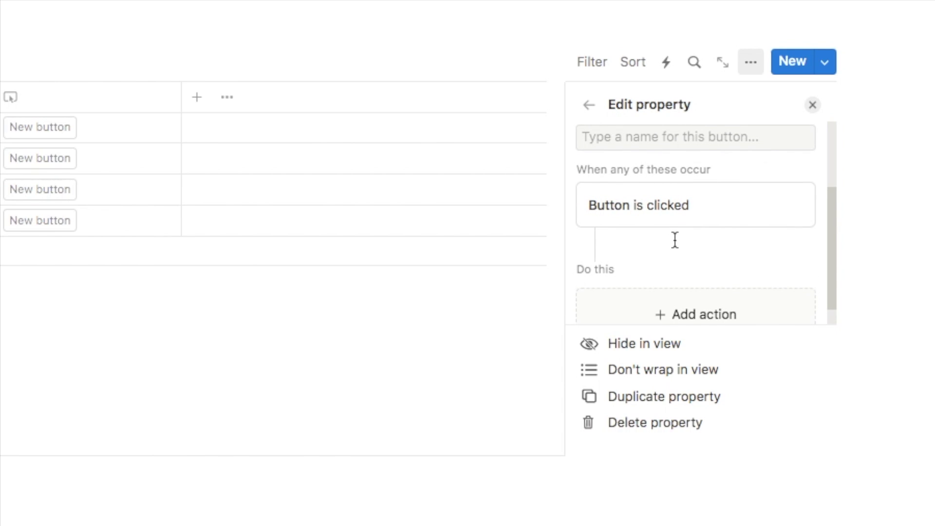
scroll(675, 240, "down", 1)
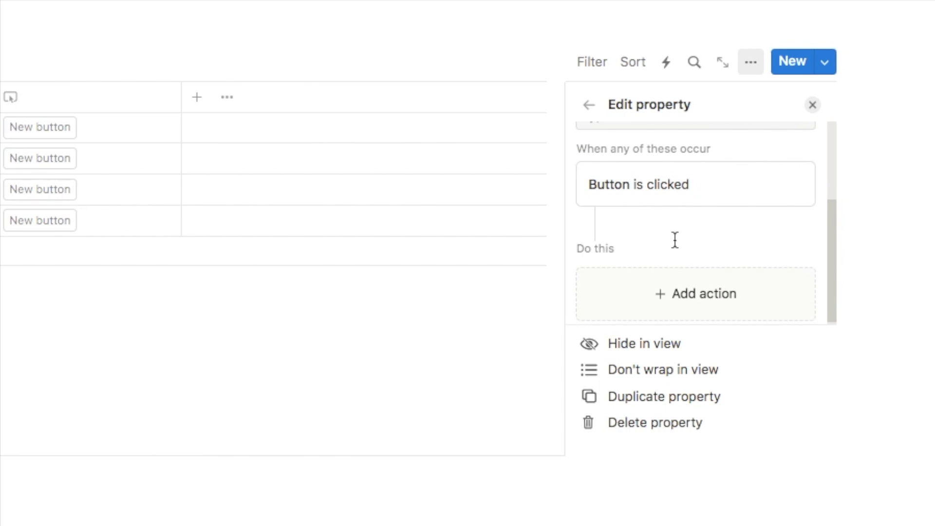
scroll(675, 240, "down", 1)
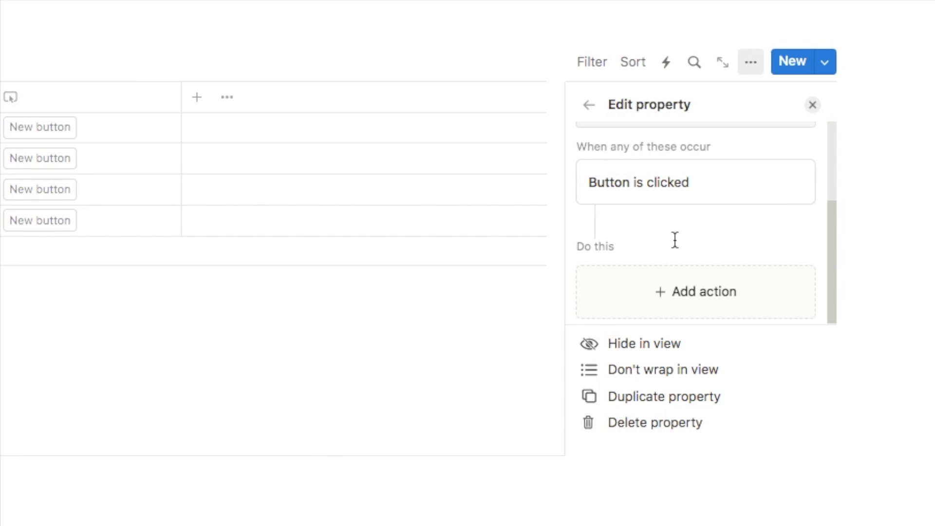
scroll(663, 237, "up", 5)
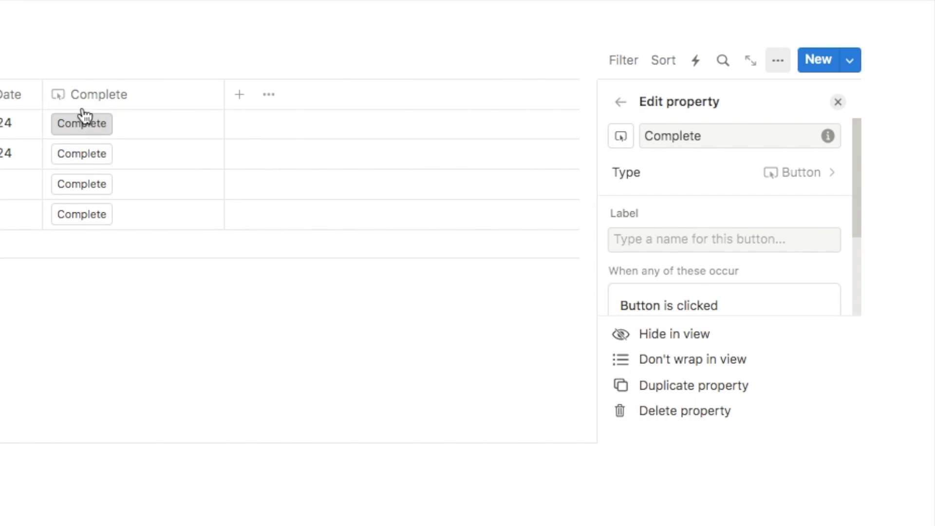
left_click(633, 239)
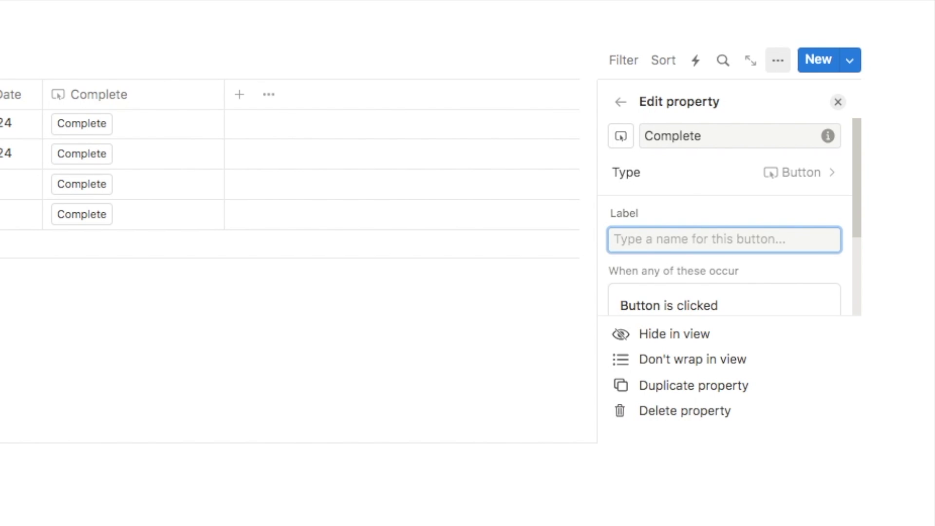
type("Done")
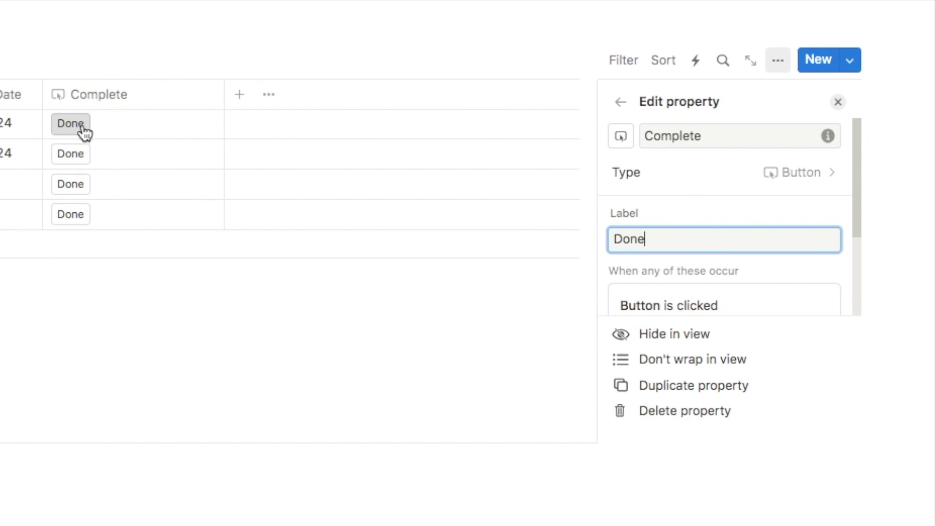
key("BackSpace")
key("BackSpace")
key("BackSpace")
key("BackSpace")
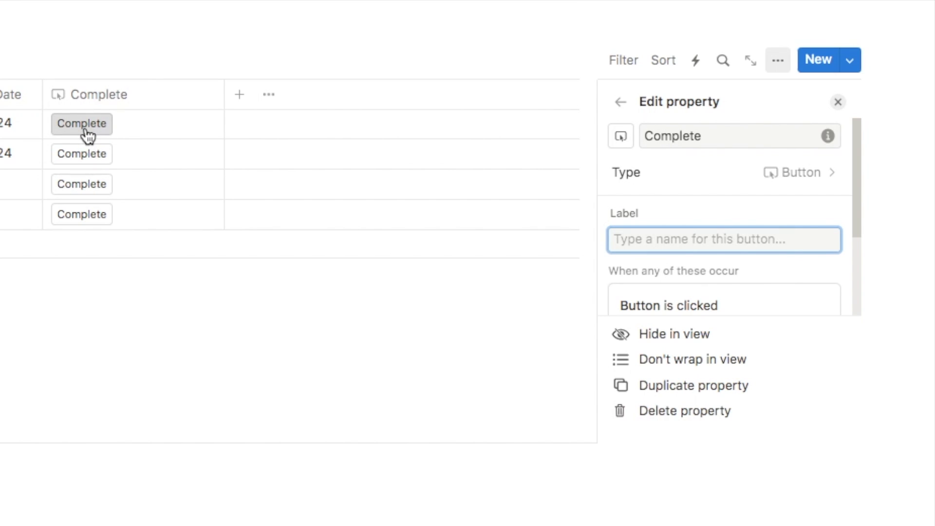
Add an "Edit pages in" action to the Complete button and target This page
scroll(657, 217, "down", 3)
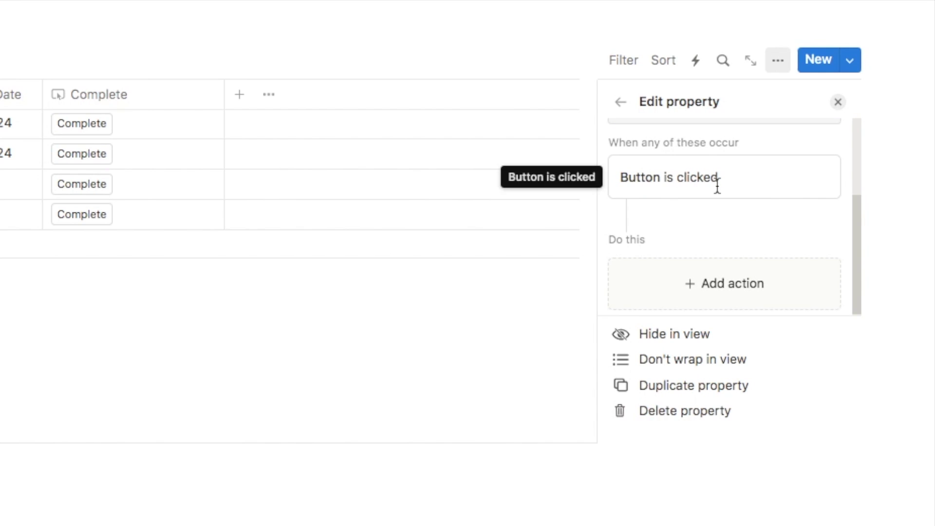
left_click(688, 288)
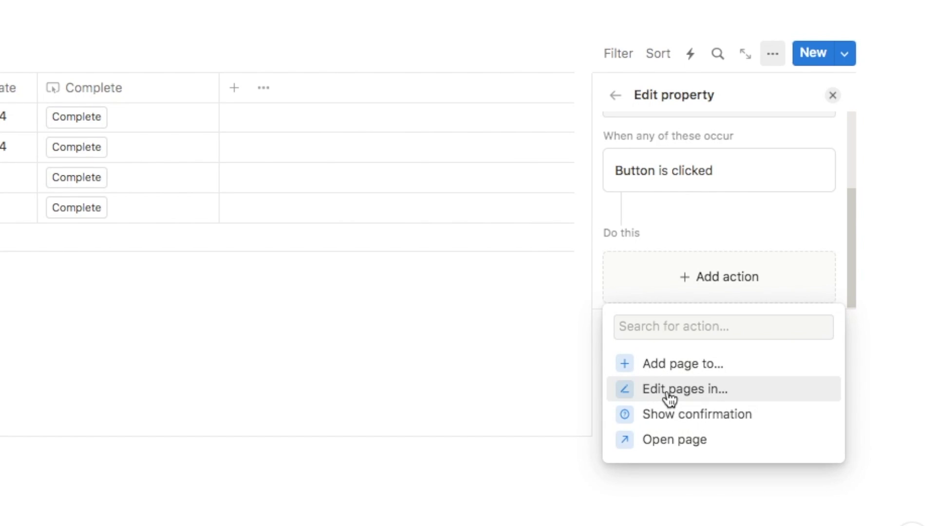
left_click(670, 399)
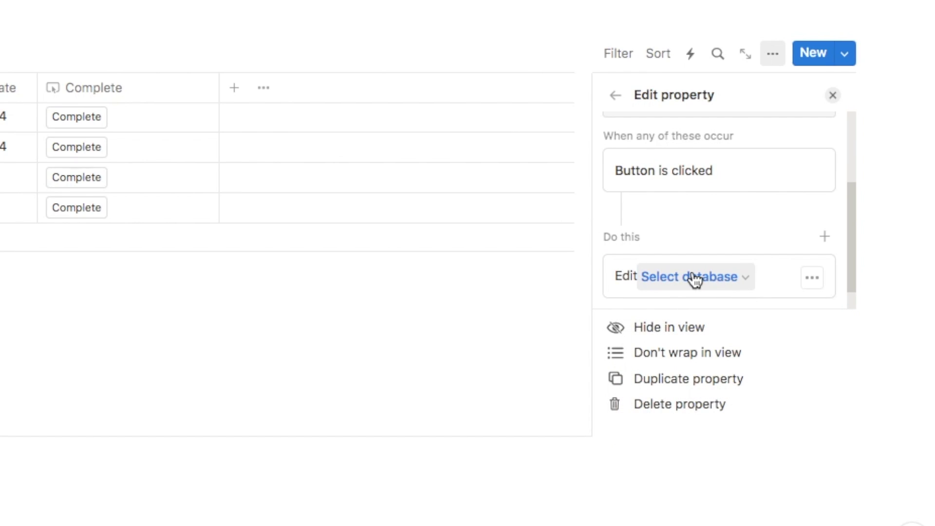
left_click(695, 280)
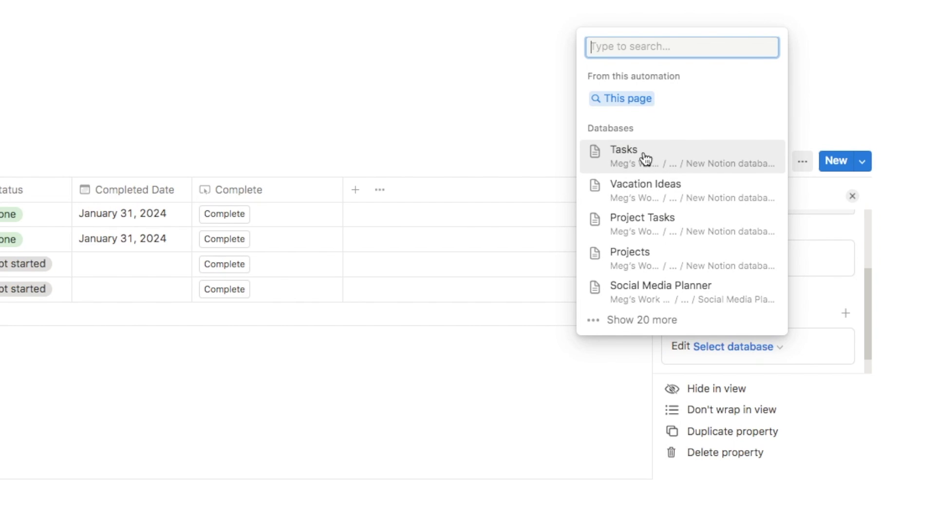
left_click(638, 101)
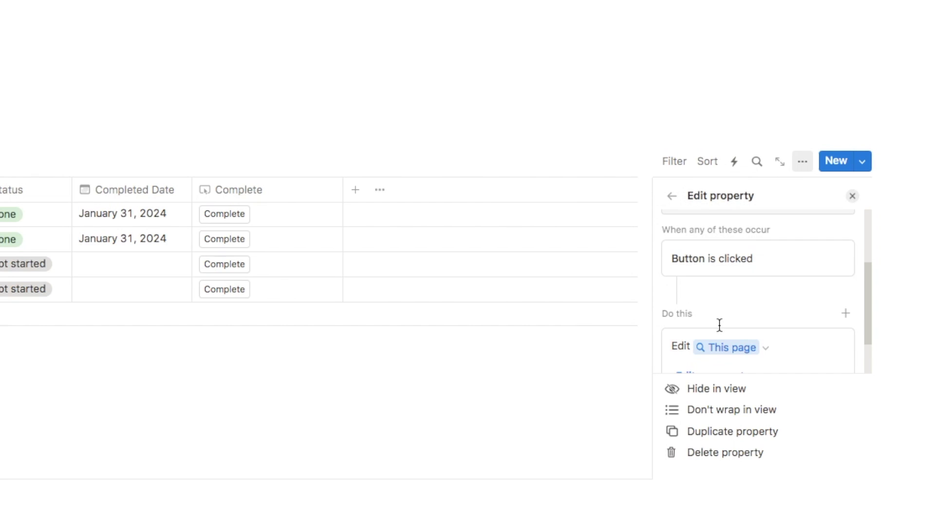
left_click(240, 235)
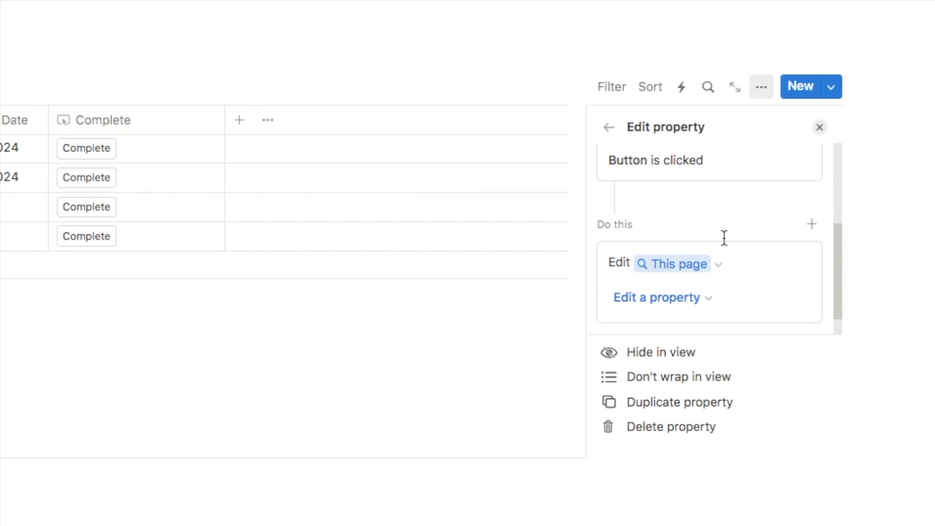
Have the button's edit action set the Status property to Done
scroll(723, 238, "down", 1)
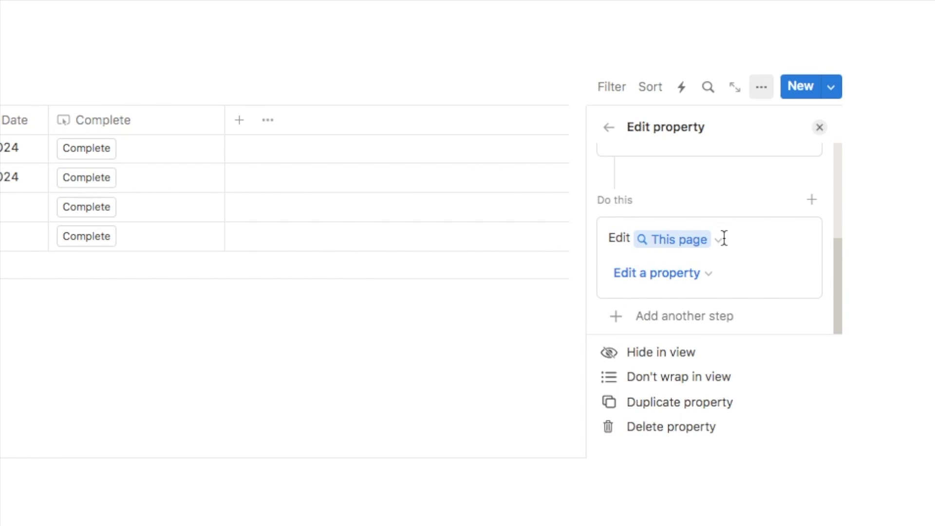
left_click(650, 276)
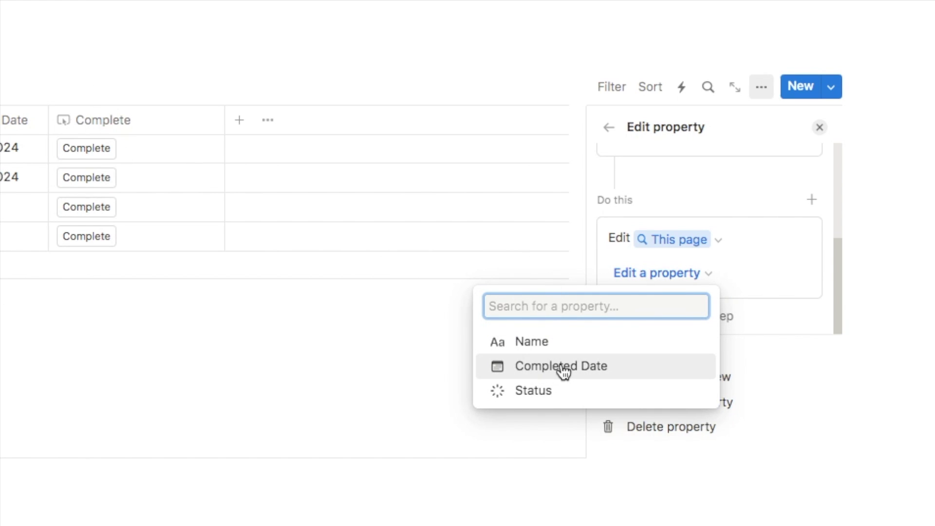
left_click(537, 396)
scroll(668, 280, "down", 1)
left_click(668, 280)
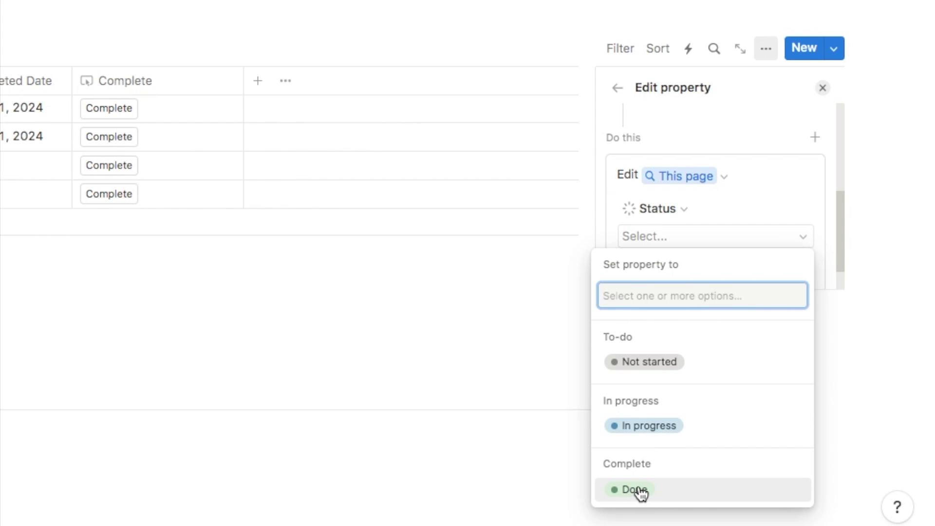
left_click(637, 492)
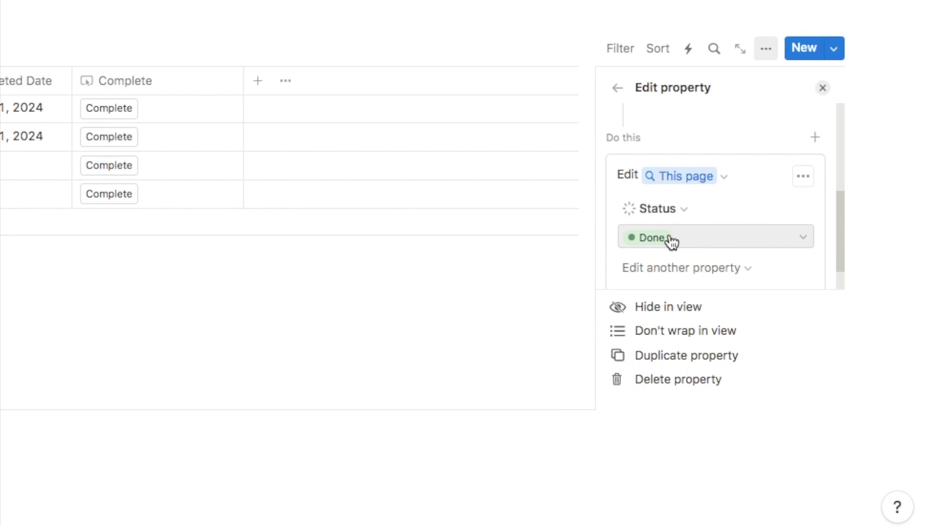
scroll(671, 242, "down", 1)
key("Escape")
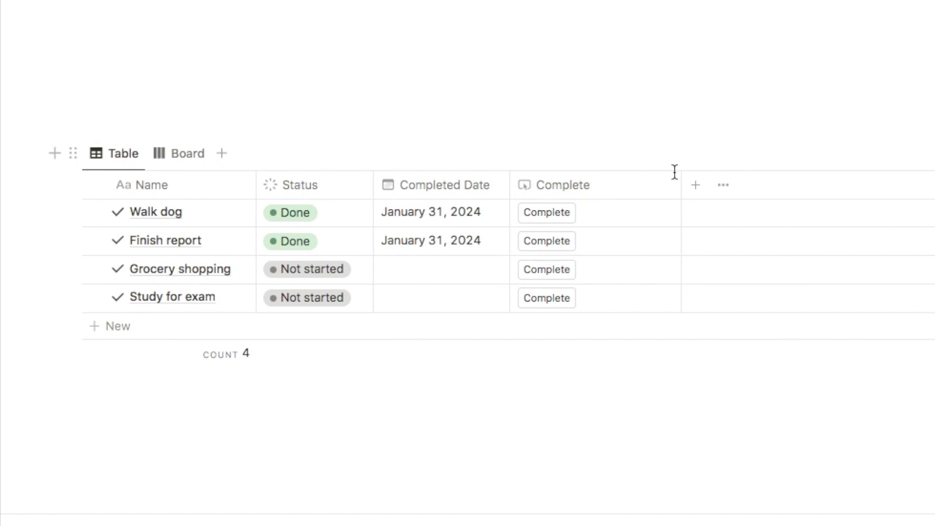
Add the Completed Date property to the button's edit action and set it to Today
left_click(649, 301)
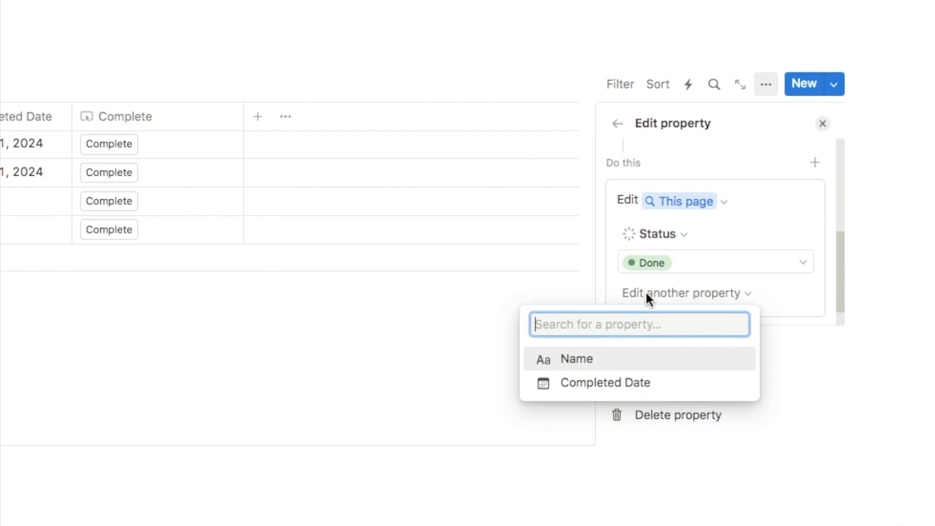
left_click(600, 388)
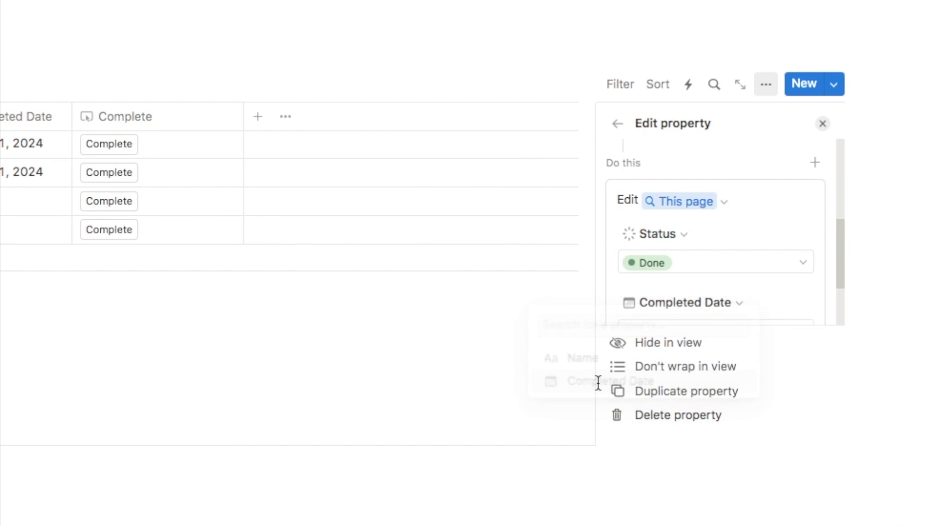
left_click(653, 276)
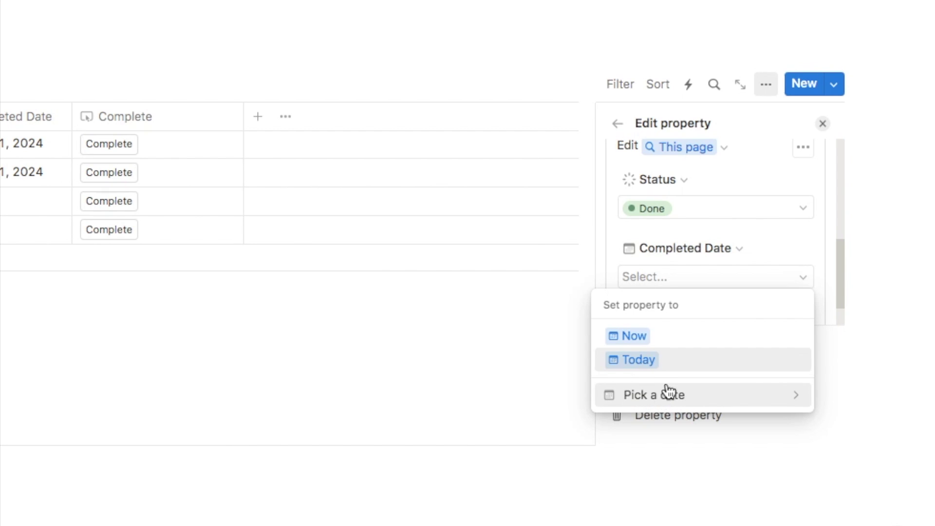
left_click(655, 362)
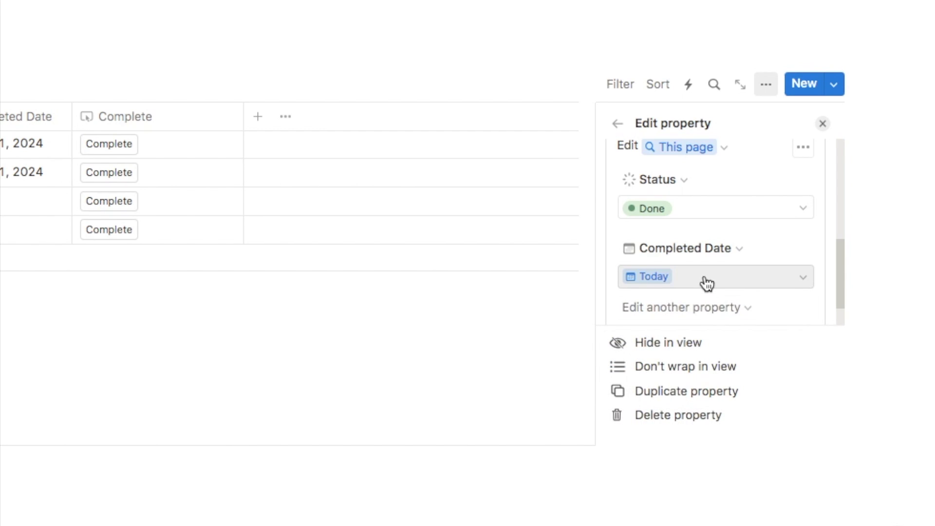
scroll(706, 282, "down", 2)
scroll(706, 283, "up", 4)
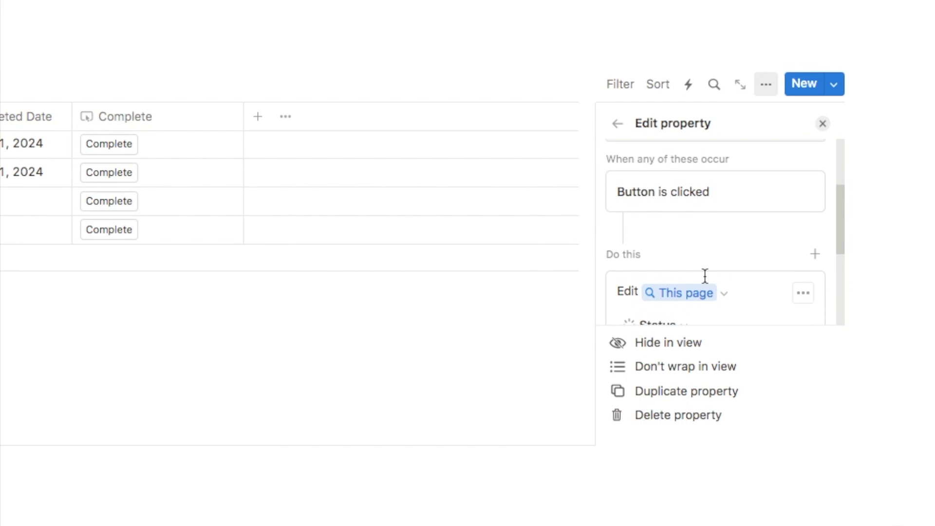
Close the button property's settings and mark the Grocery shopping task done with its Complete button
left_click(823, 124)
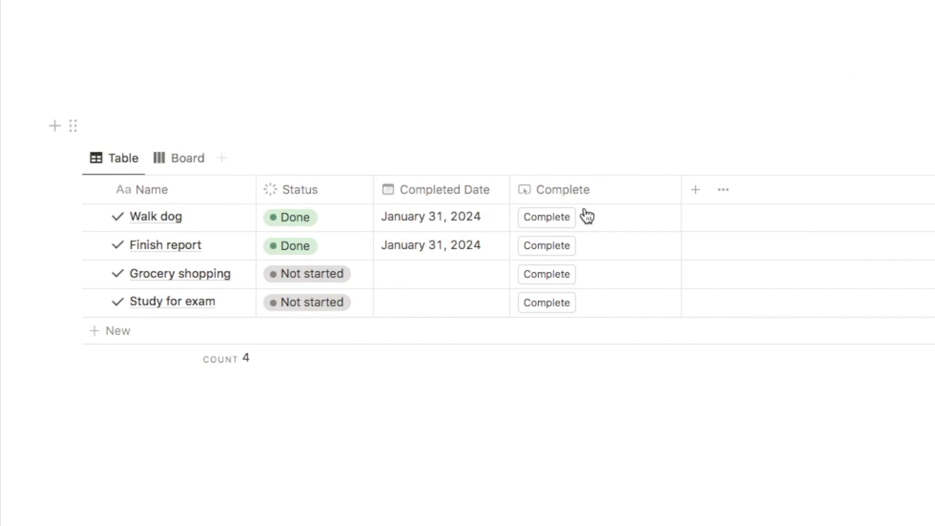
left_click(573, 223)
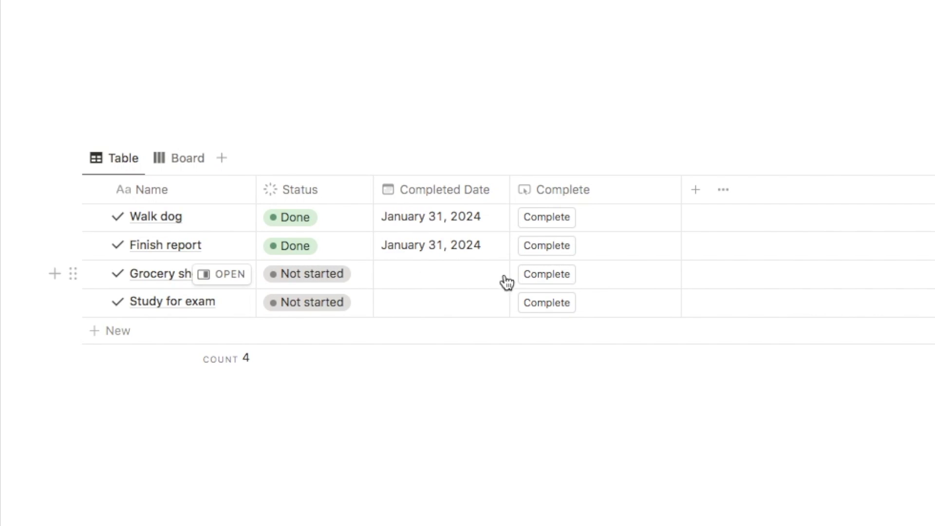
left_click(543, 279)
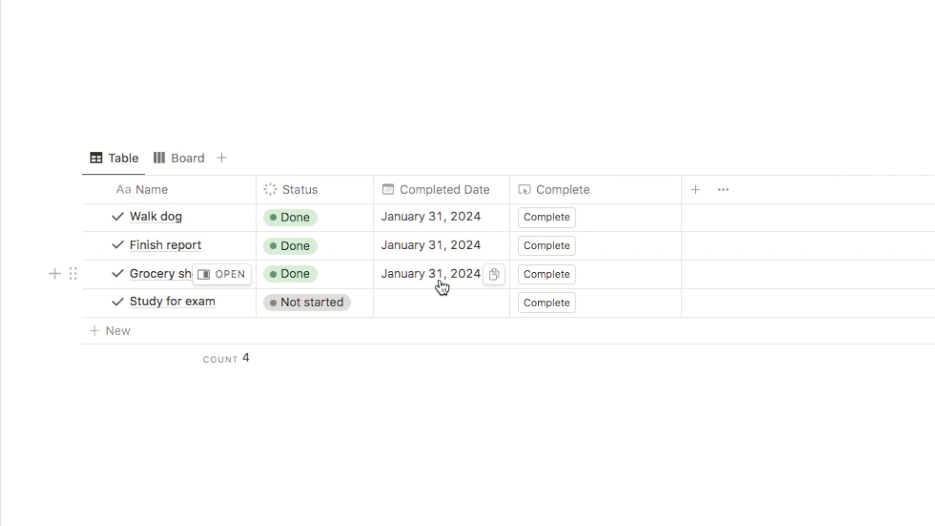
Switch the task database to the Board view and show the Complete property on its cards
left_click(183, 159)
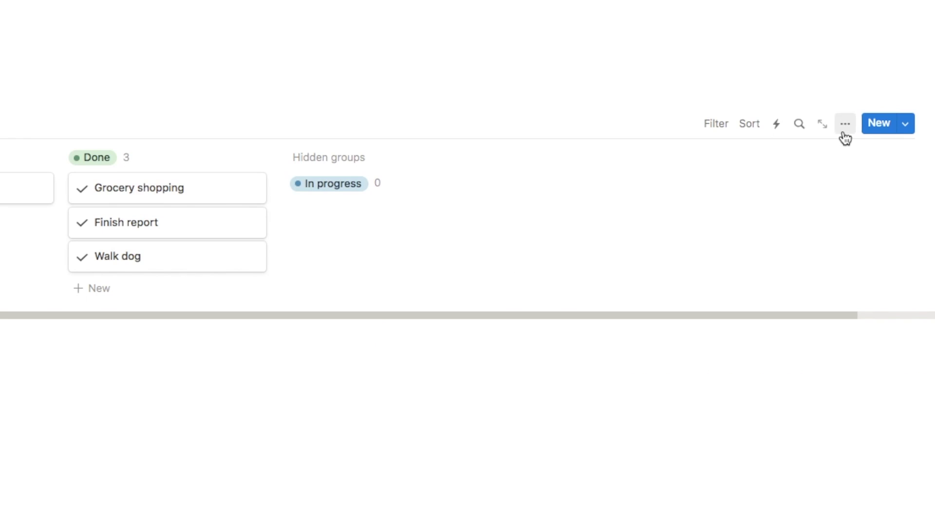
left_click(846, 136)
left_click(758, 247)
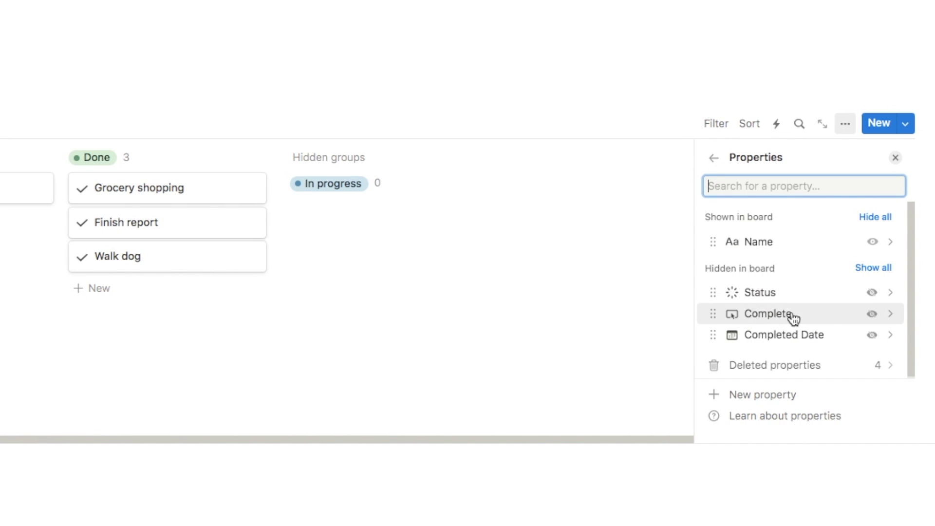
left_click(872, 314)
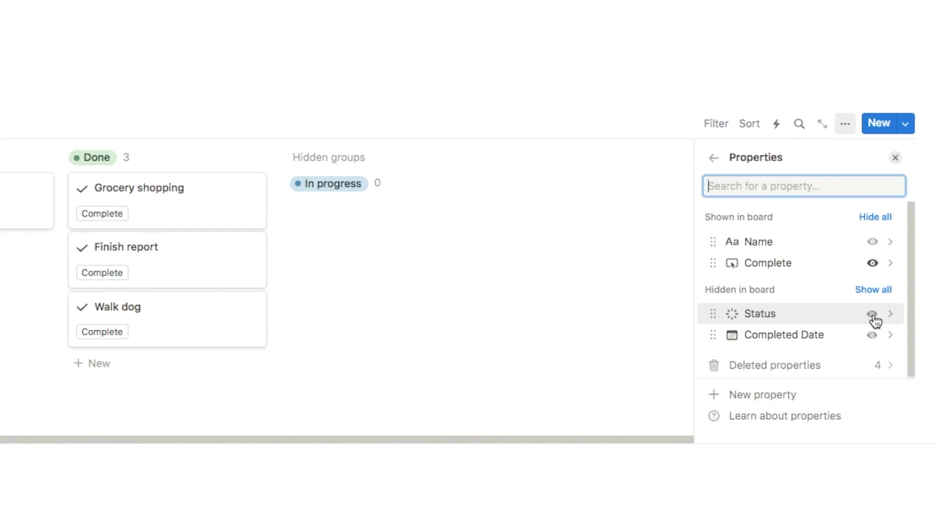
left_click(896, 158)
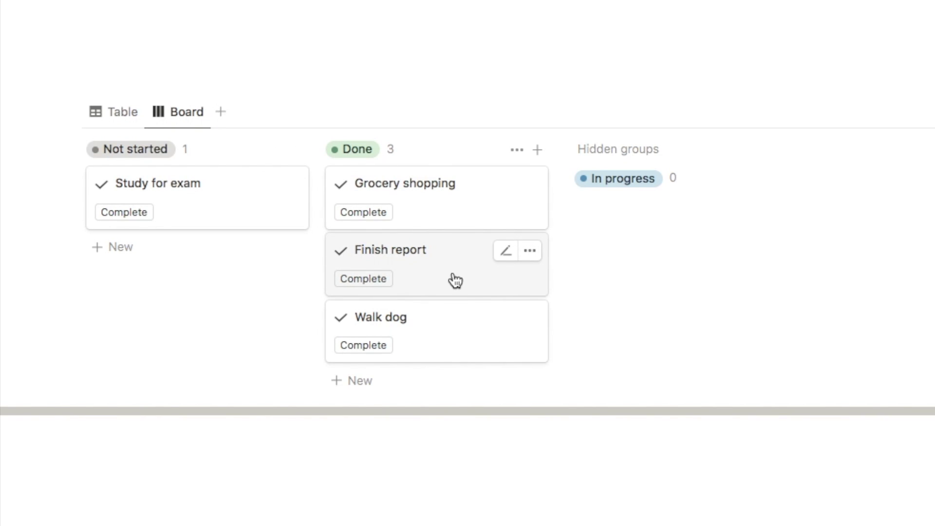
Move the Finish report card to Not started and run its Complete button
left_click_drag(452, 281, 214, 271)
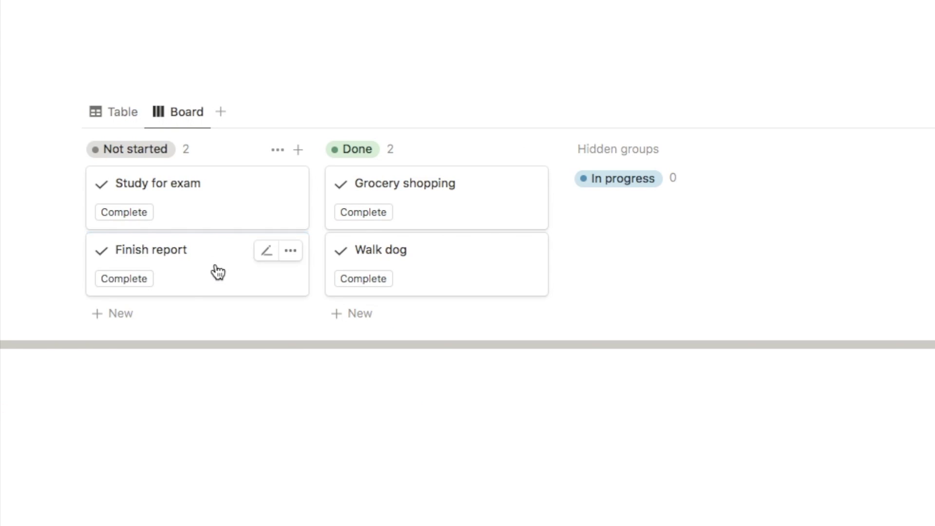
left_click(130, 284)
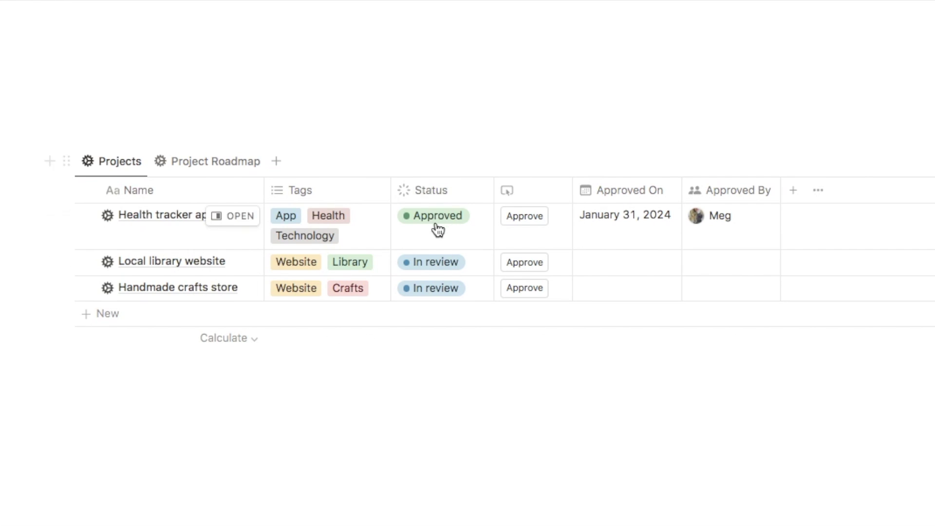
Look at the status options of the Local library website project, and approve it with its Approve button
left_click(437, 266)
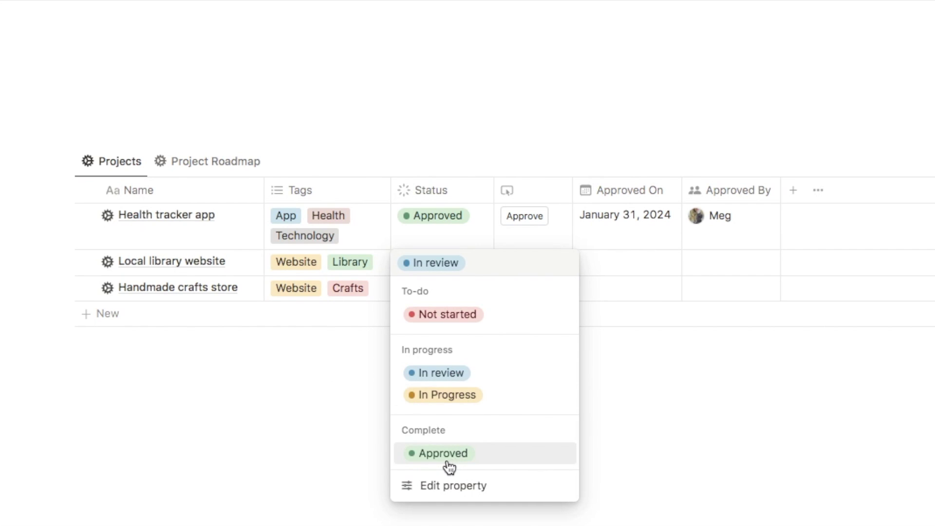
left_click(613, 488)
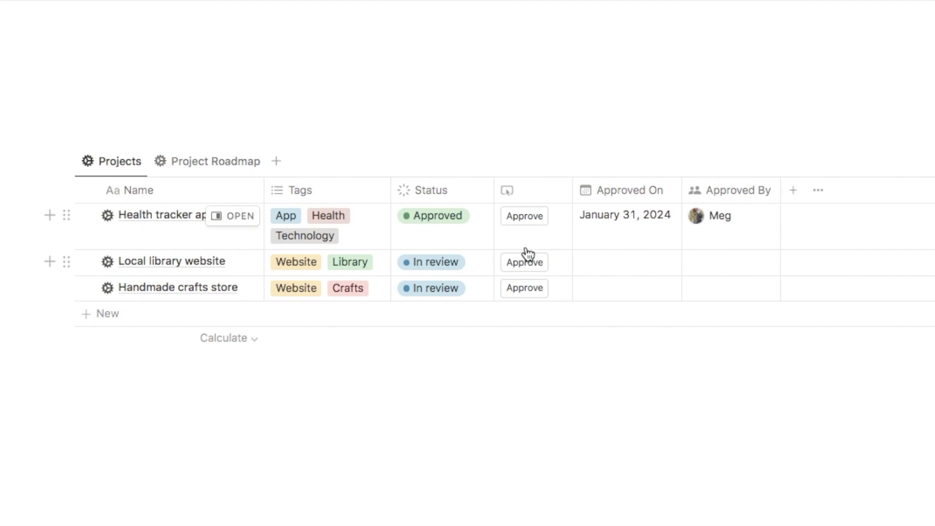
left_click(528, 266)
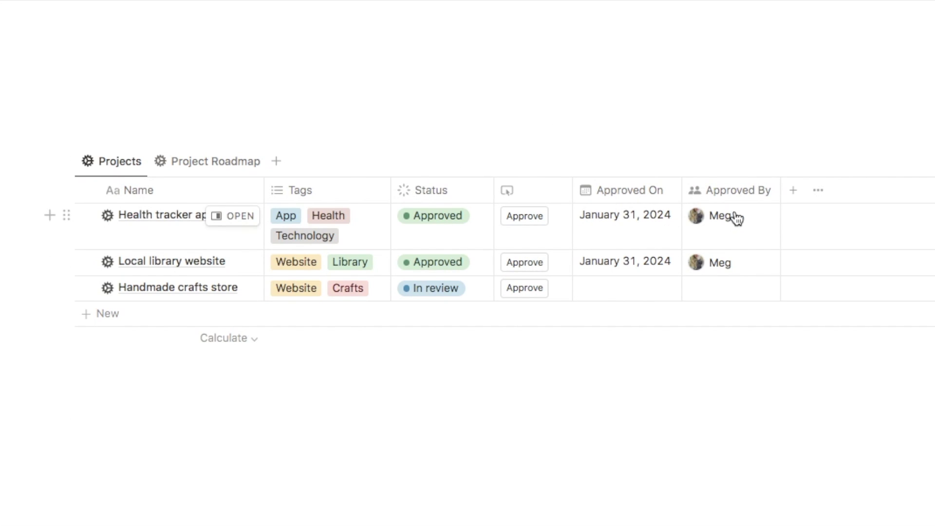
Delete the existing unnamed button property from the Projects table
left_click(518, 190)
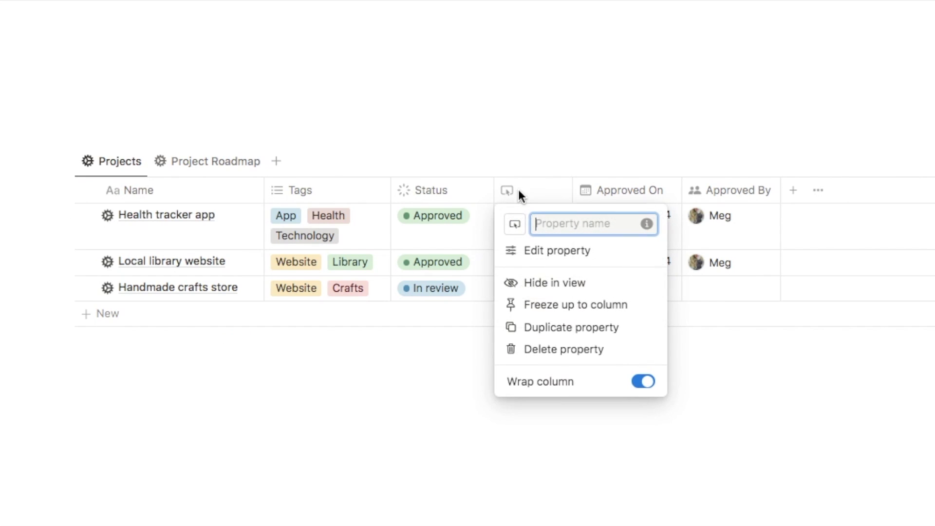
left_click(552, 348)
left_click(627, 241)
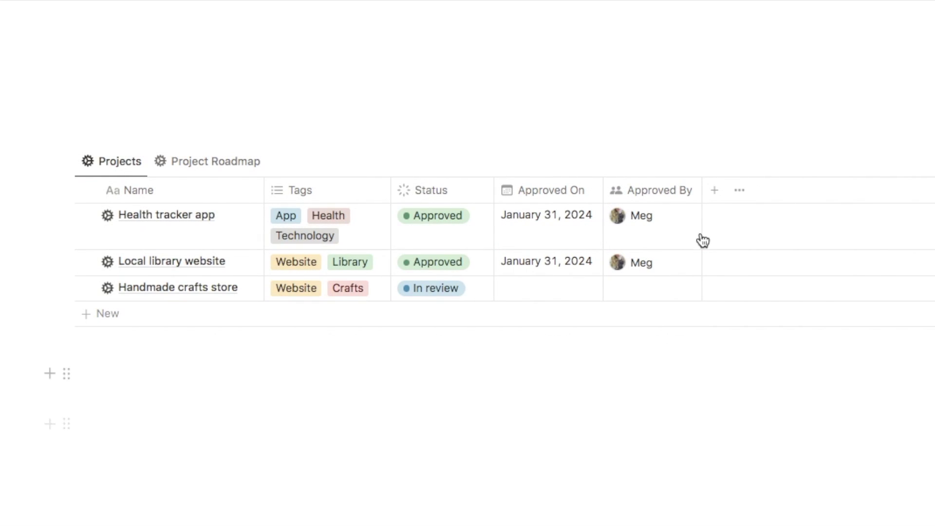
Add a Button property named "Approve" to the Projects table
left_click(714, 194)
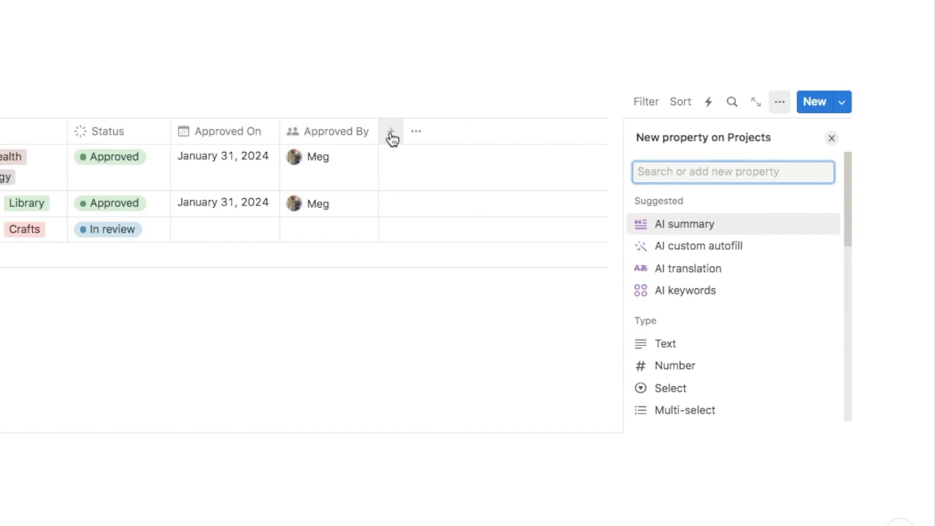
type("butt")
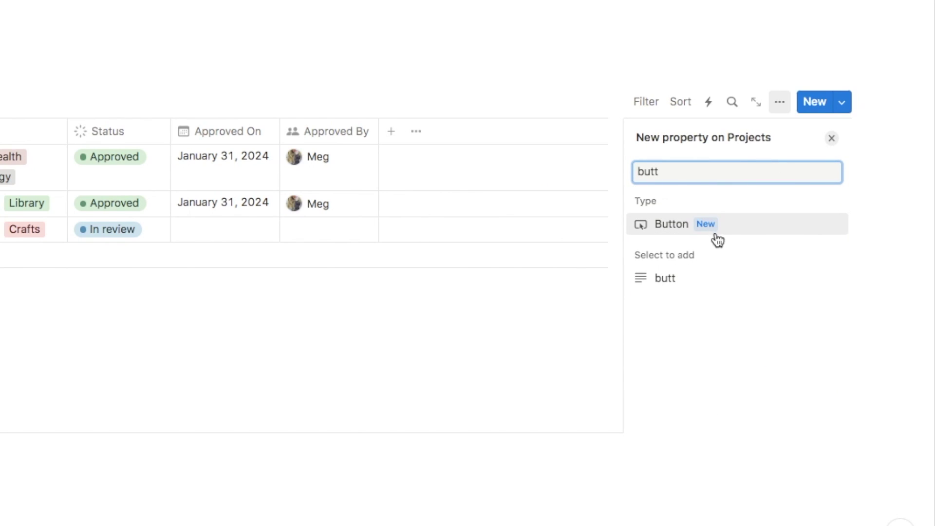
left_click(716, 241)
type("Approve")
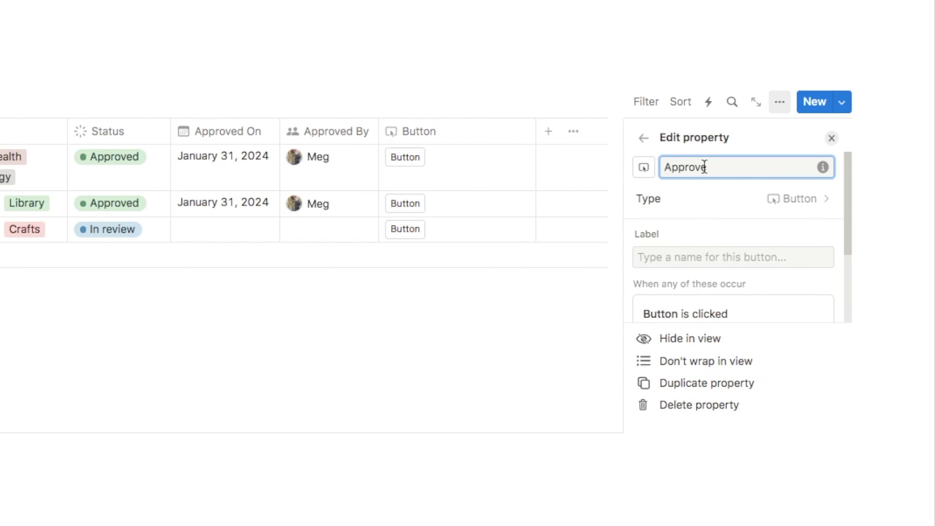
Add an "Edit pages in" action to the Approve button and target This page
scroll(678, 217, "down", 3)
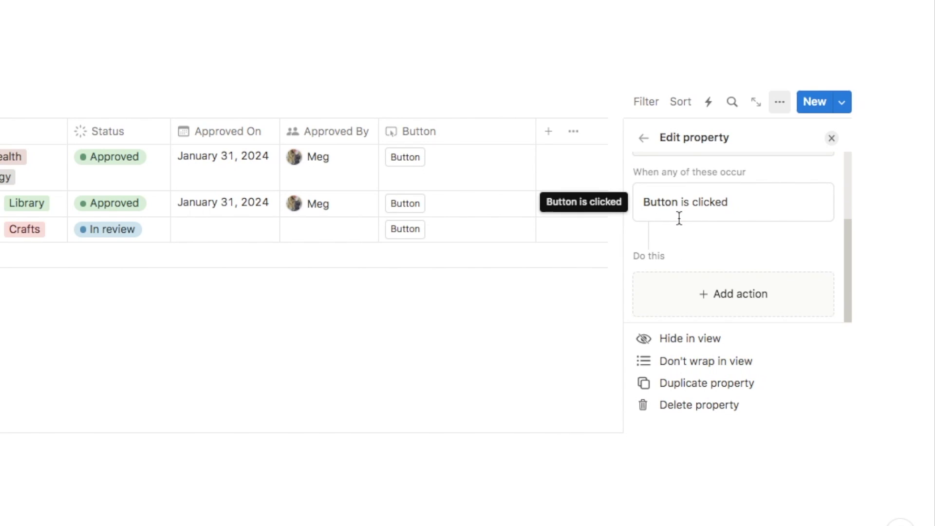
left_click(723, 297)
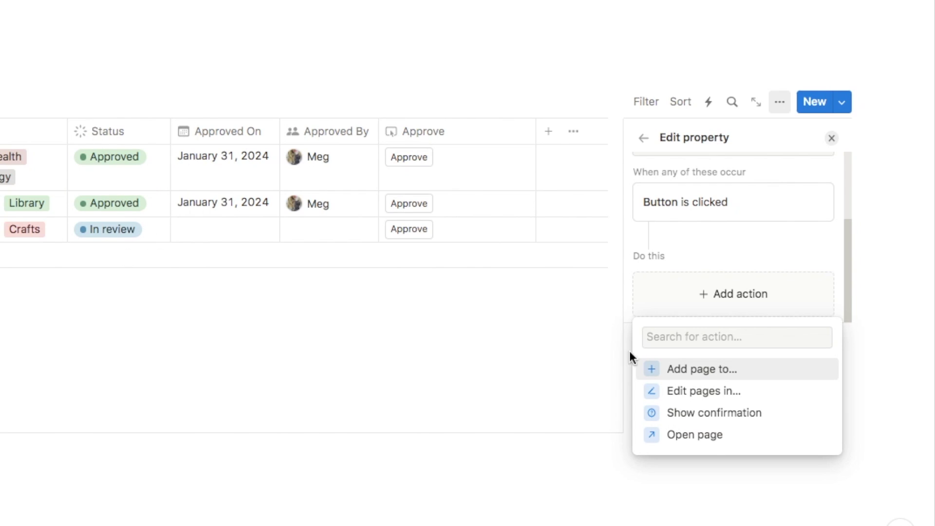
left_click(695, 396)
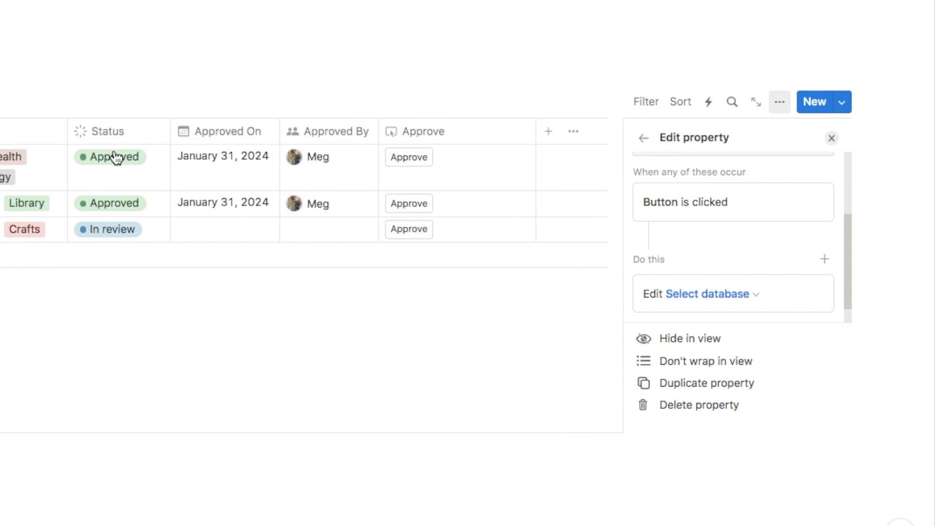
left_click(688, 297)
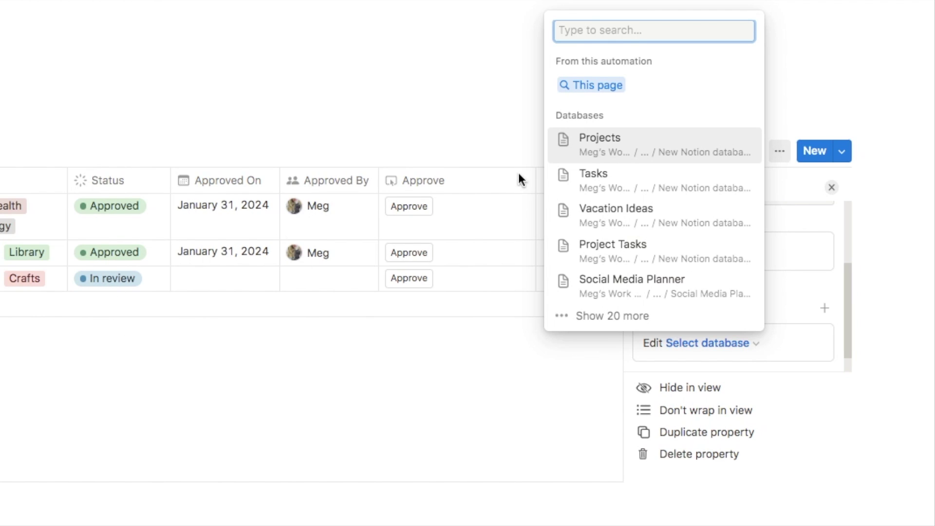
left_click(603, 89)
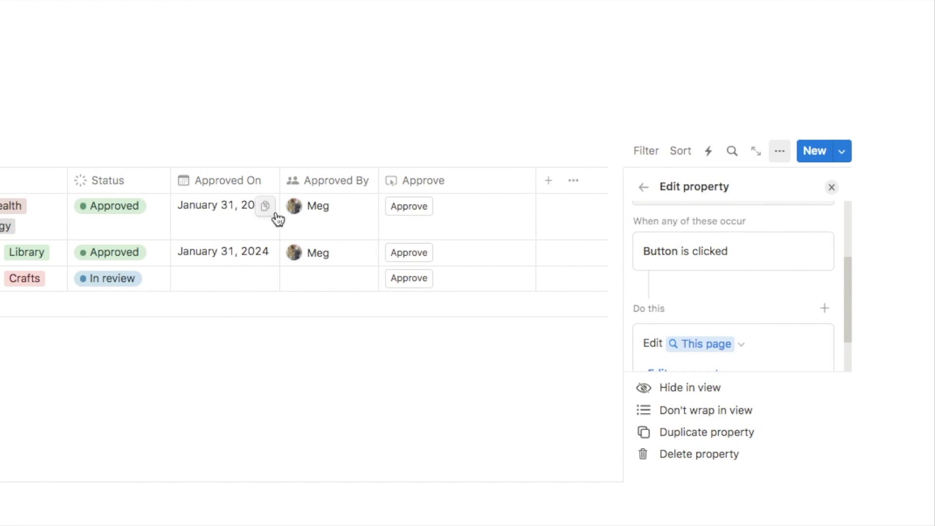
Have the Approve button's edit action set the Status property to Approved
scroll(744, 299, "down", 2)
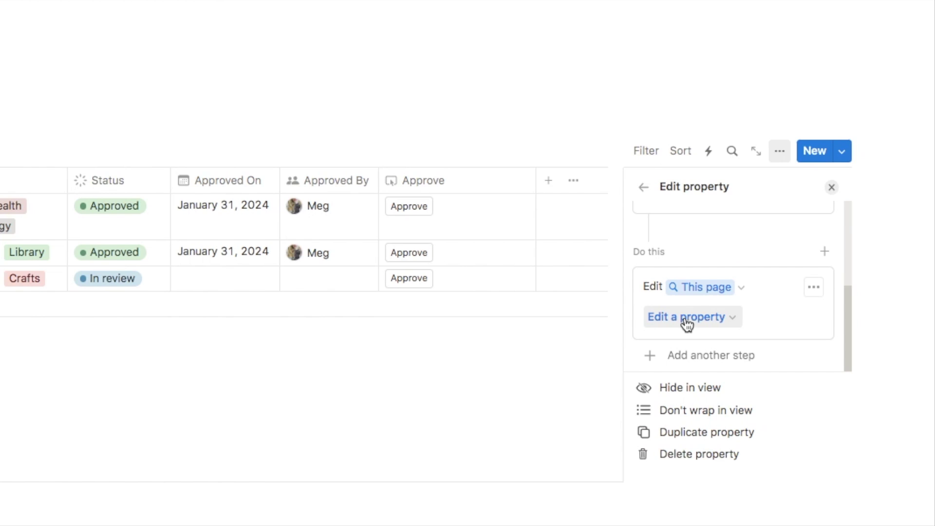
left_click(684, 316)
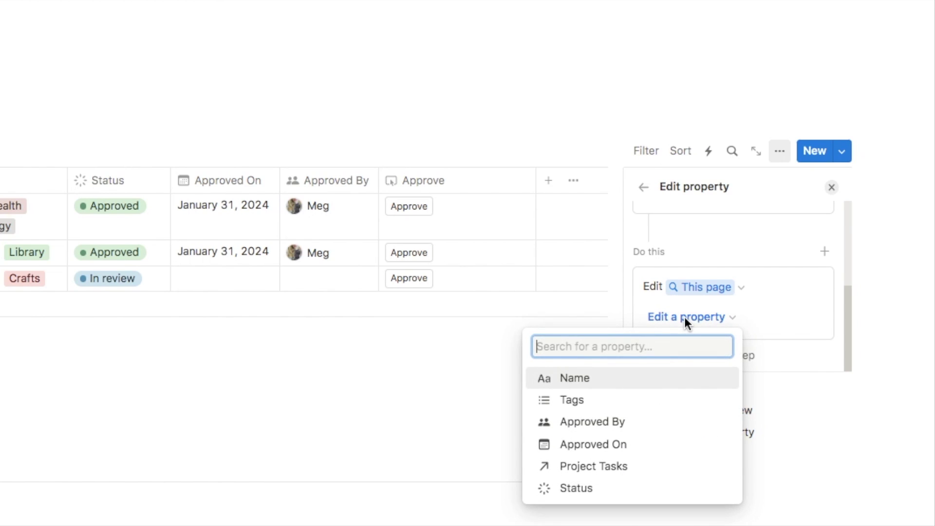
left_click(582, 488)
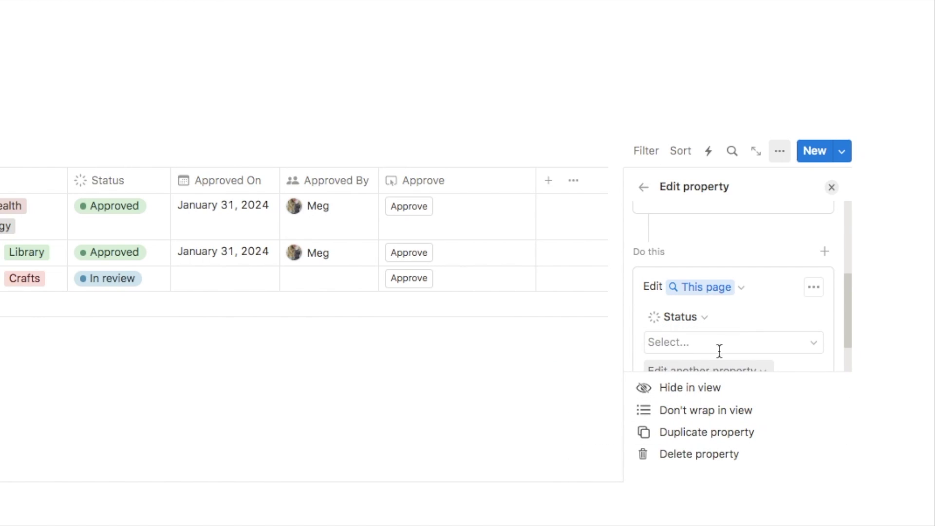
scroll(719, 351, "down", 1)
left_click(704, 319)
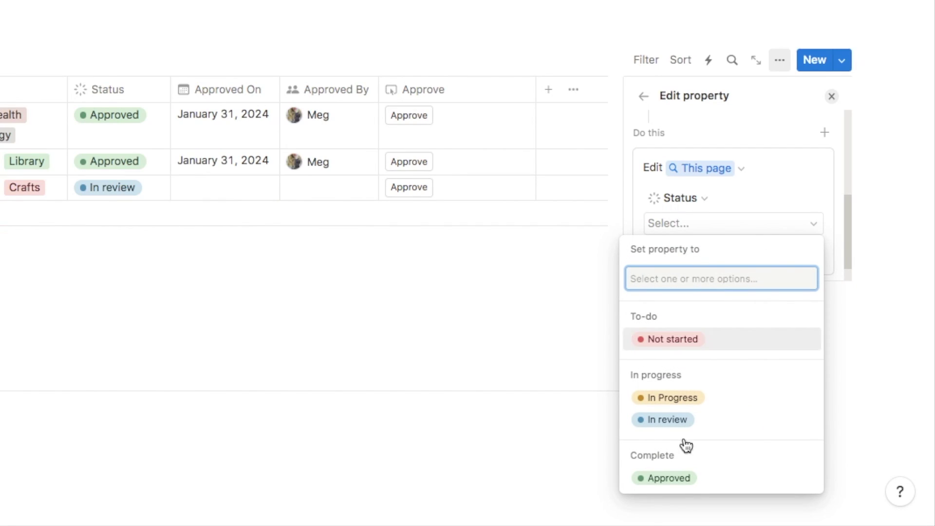
left_click(673, 478)
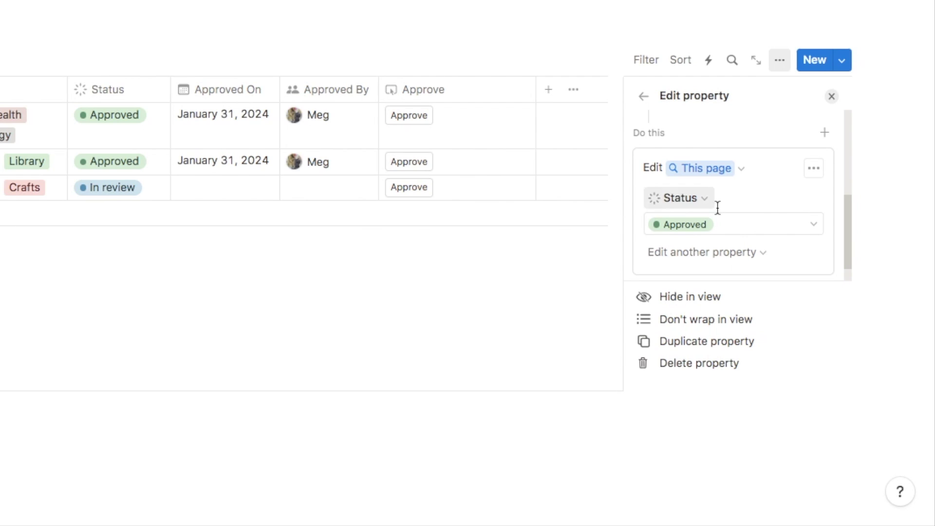
Add the Approved On property to the Approve button's edit action and set it to Today
scroll(717, 207, "down", 1)
left_click(690, 235)
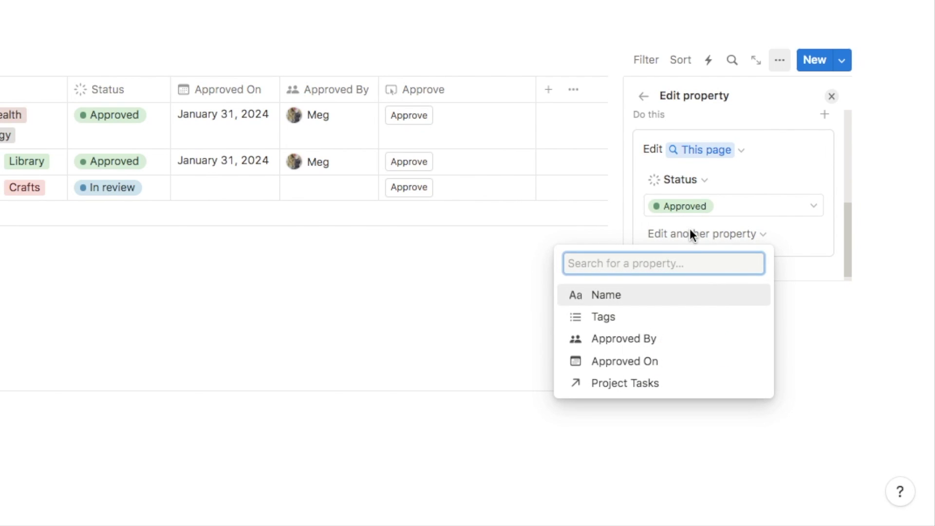
left_click(619, 363)
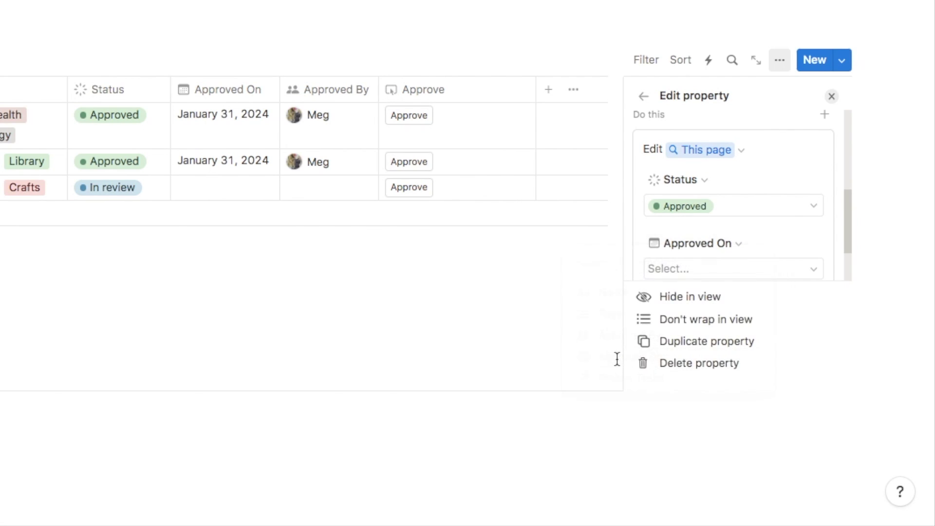
scroll(740, 218, "down", 1)
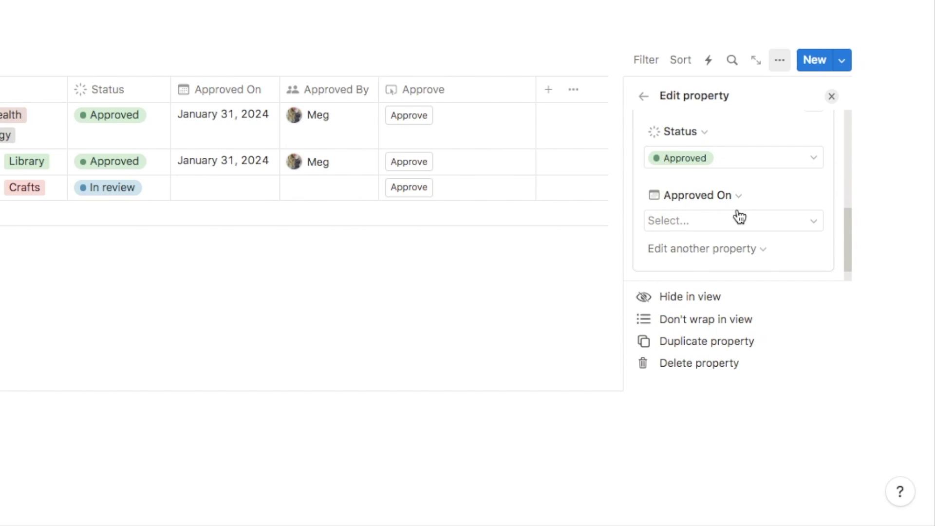
left_click(692, 220)
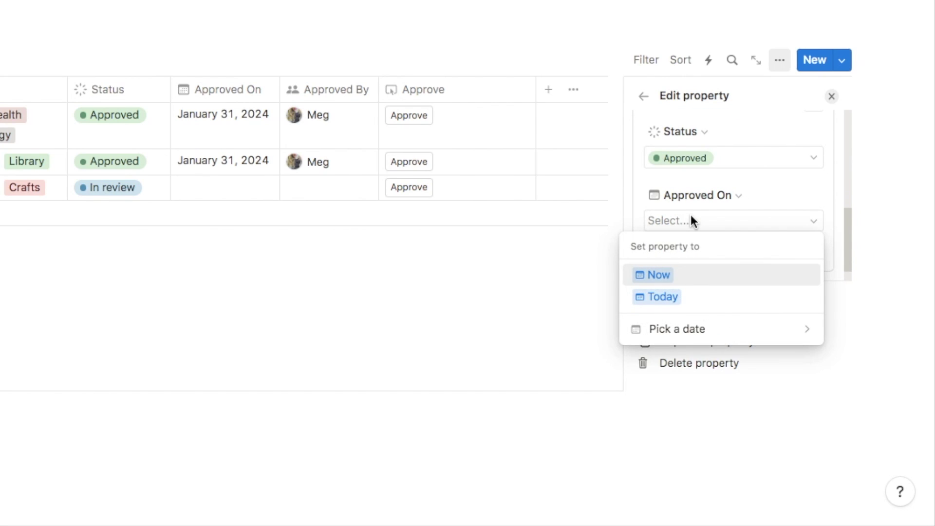
left_click(661, 298)
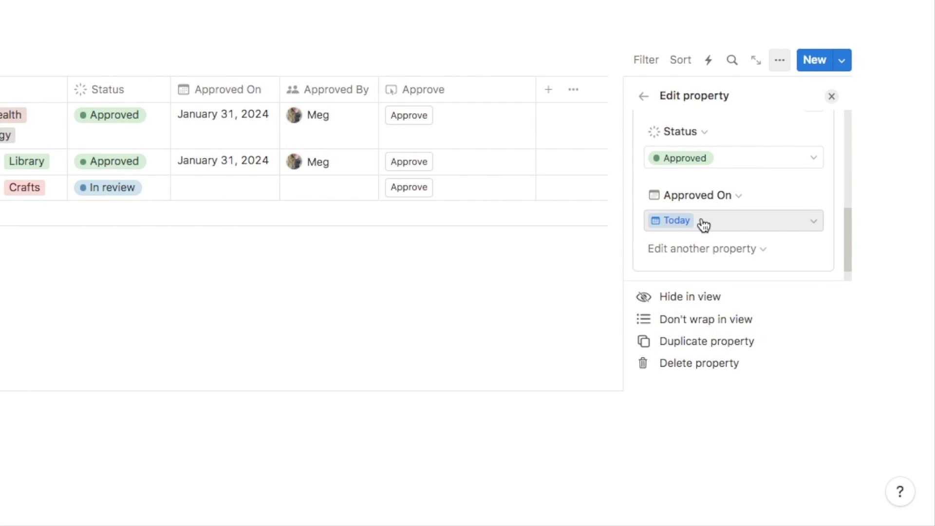
Add the Approved By property to the Approve button's edit action
scroll(697, 234, "down", 1)
left_click(688, 245)
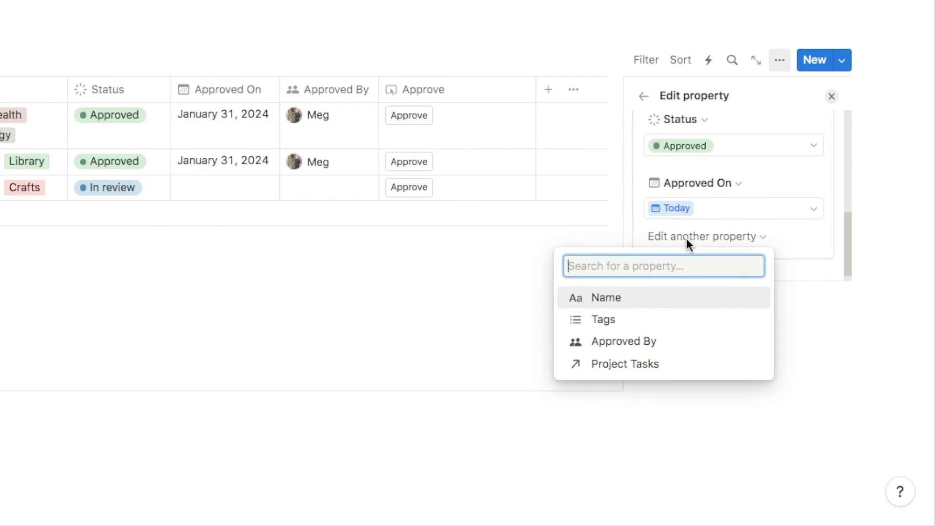
left_click(629, 348)
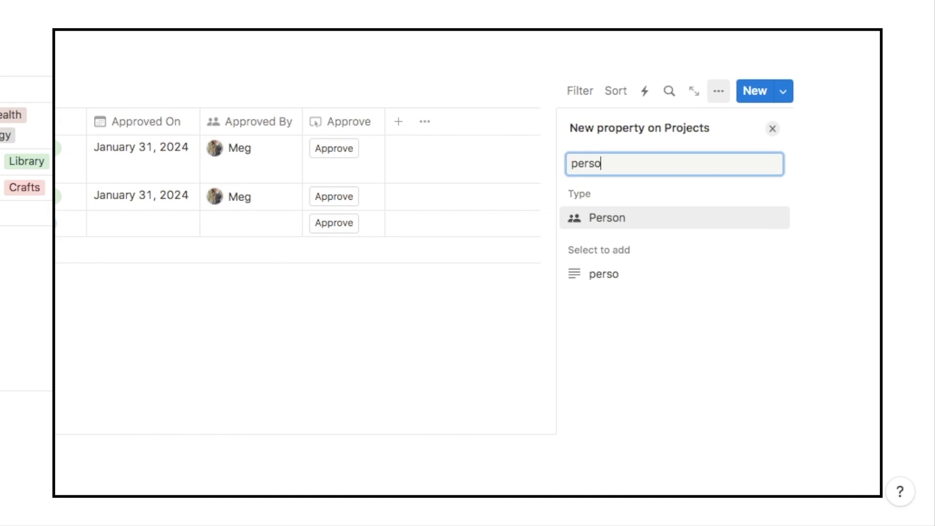
Choose Person as the type of the new property in the Projects database
type("n")
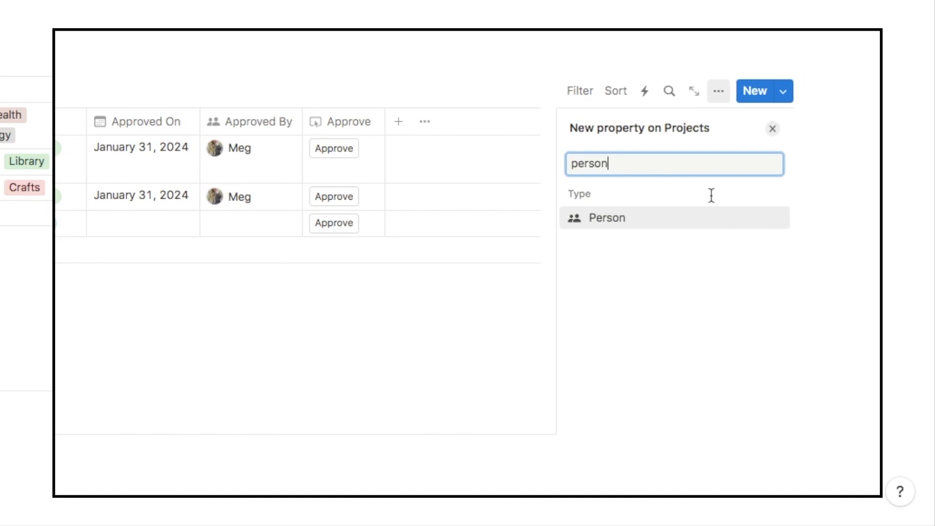
left_click(721, 219)
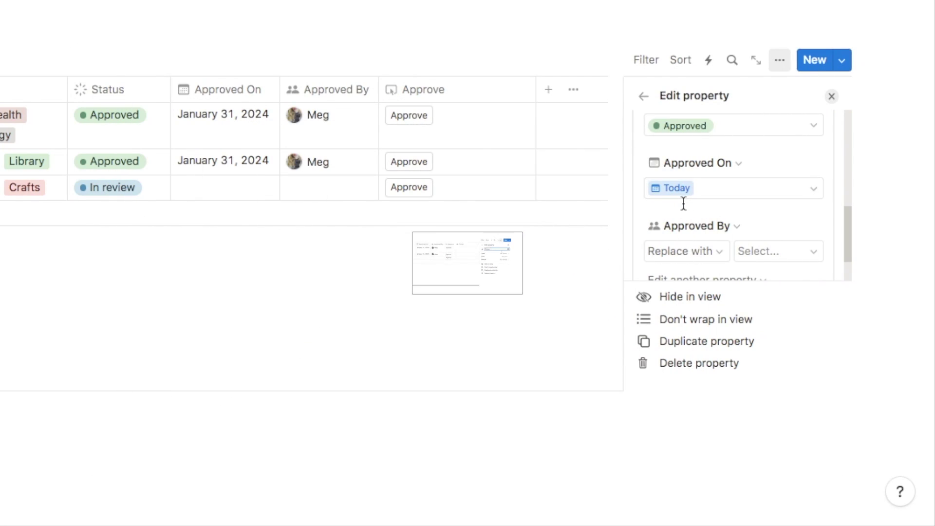
Set the Approve button's Approved By edit to replace the value with Person who clicked button
scroll(682, 204, "down", 1)
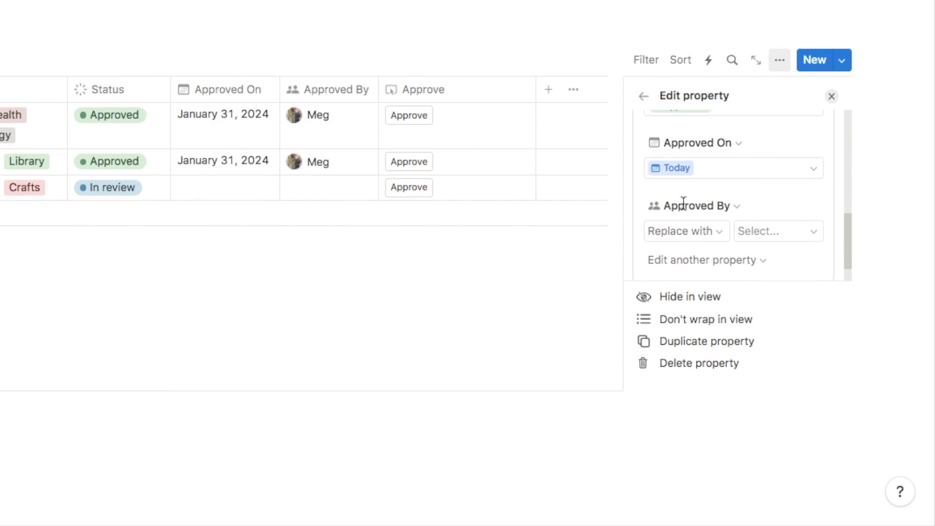
left_click(685, 229)
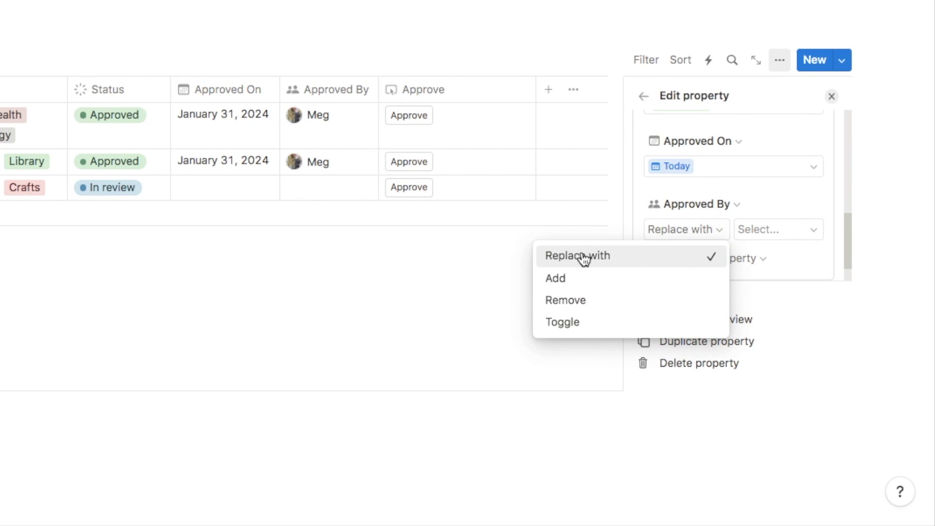
left_click(555, 255)
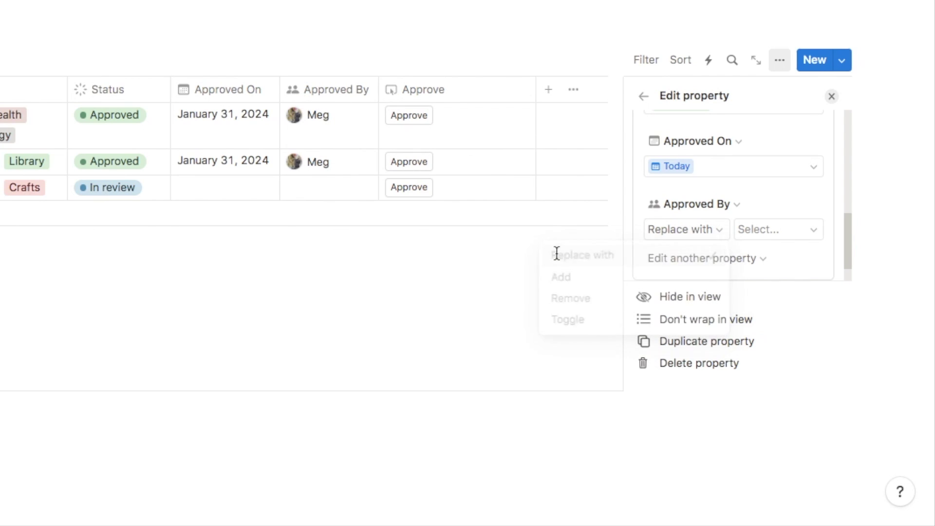
left_click(780, 233)
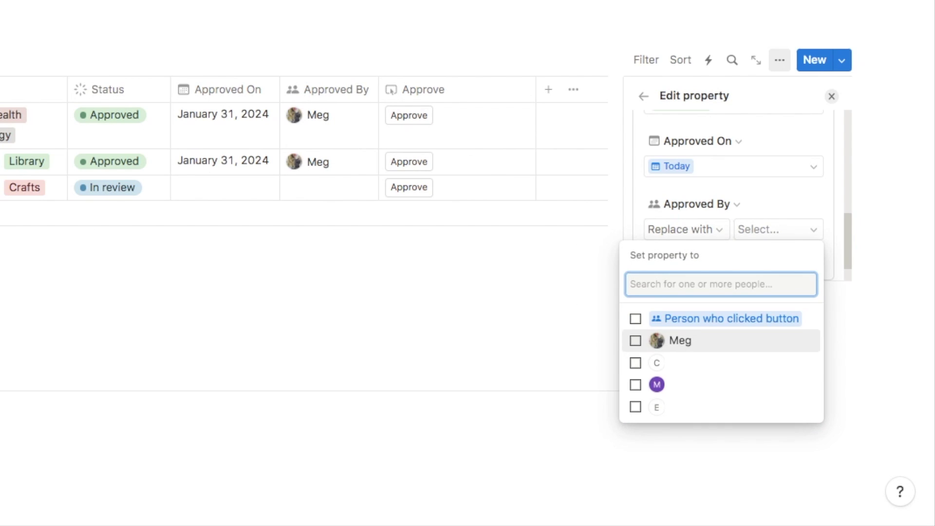
left_click(709, 324)
key("Escape")
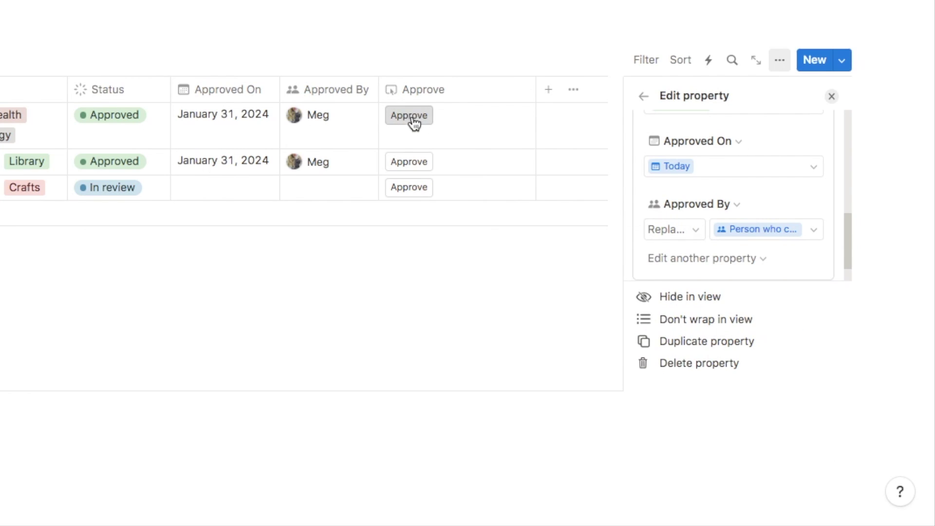
Close the Approve button's settings and narrow the Approve column of the Projects table
left_click(412, 121)
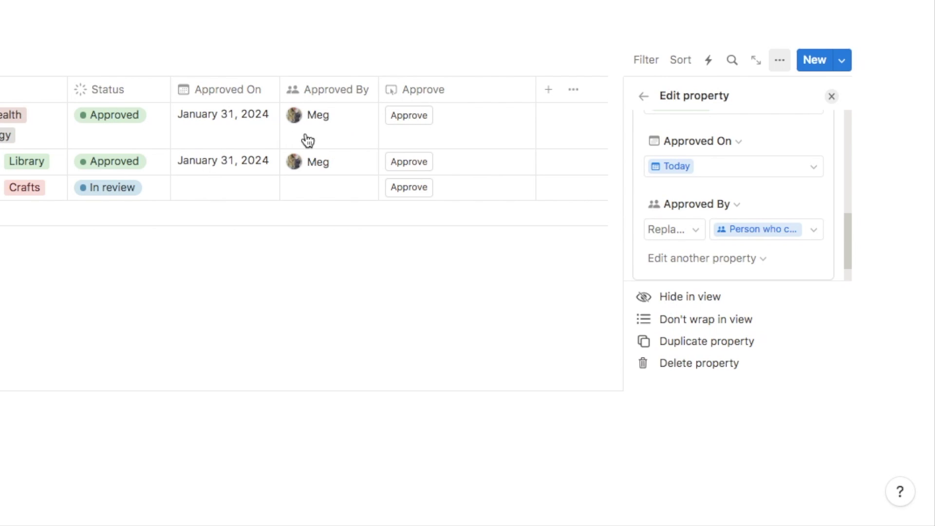
scroll(745, 242, "down", 1)
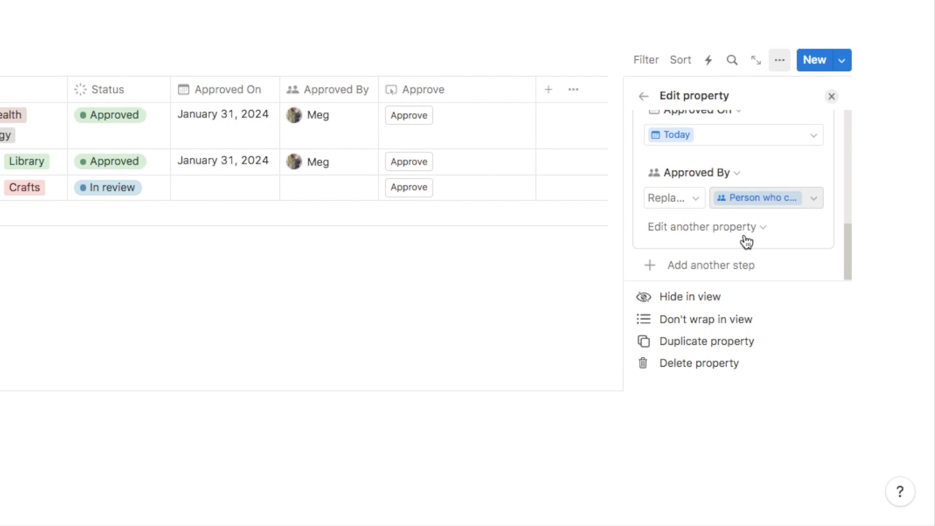
scroll(746, 242, "up", 3)
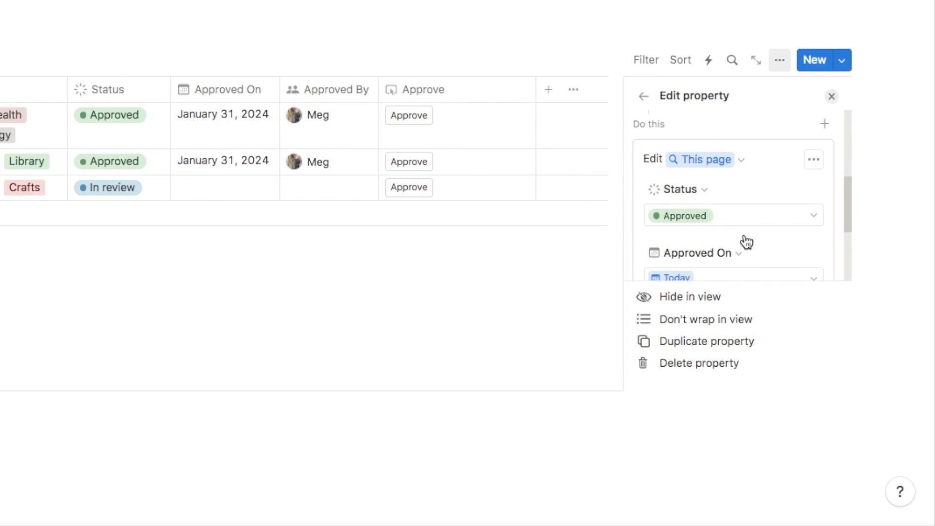
left_click(831, 96)
left_click_drag(858, 185, 782, 190)
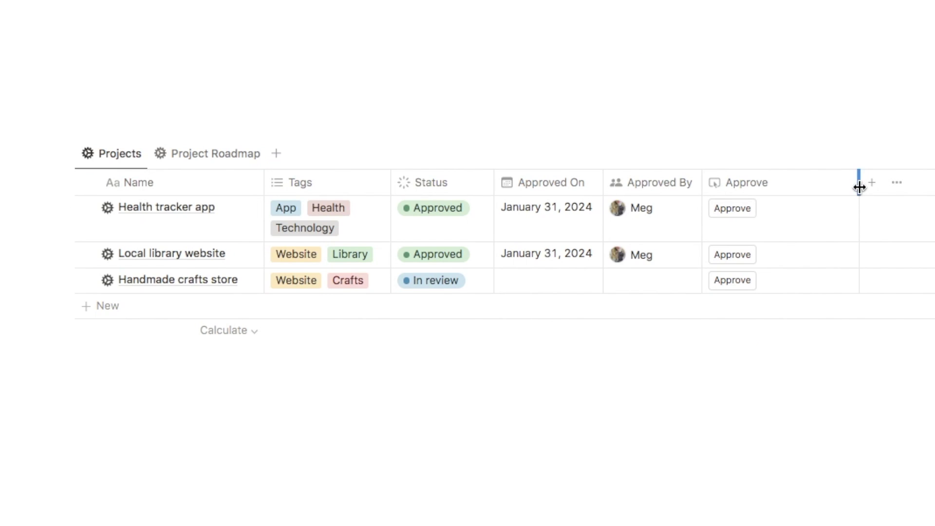
Test the Approve button on Handmade crafts store and undo the approvals of that project and Local library website
left_click(751, 291)
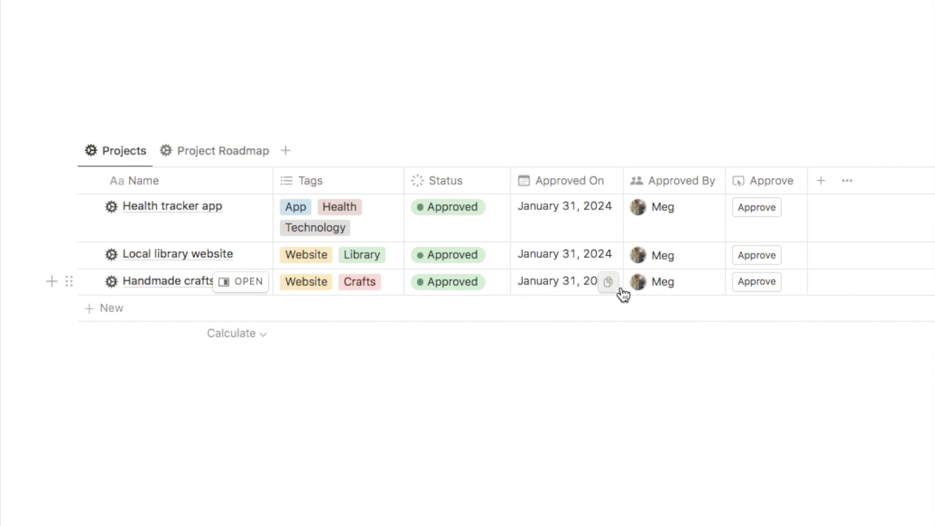
key("ctrl+z")
key("ctrl+z")
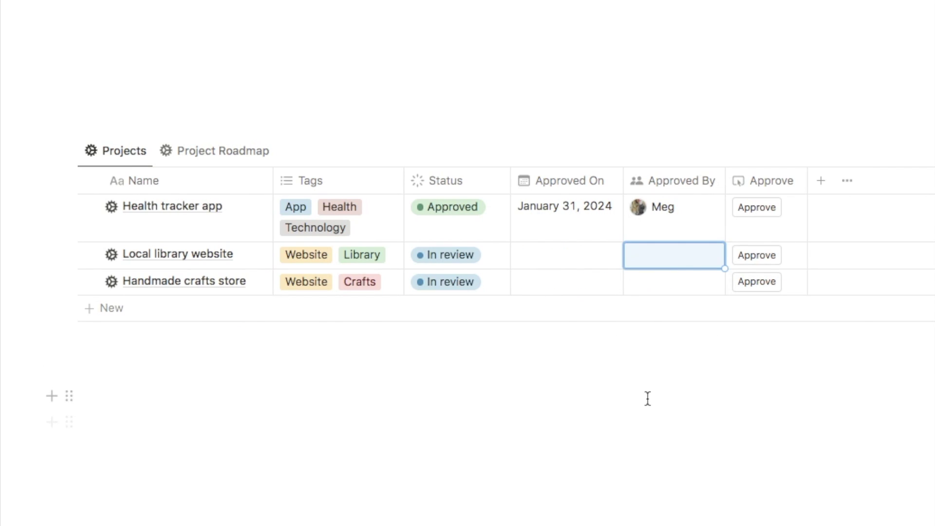
key("Escape")
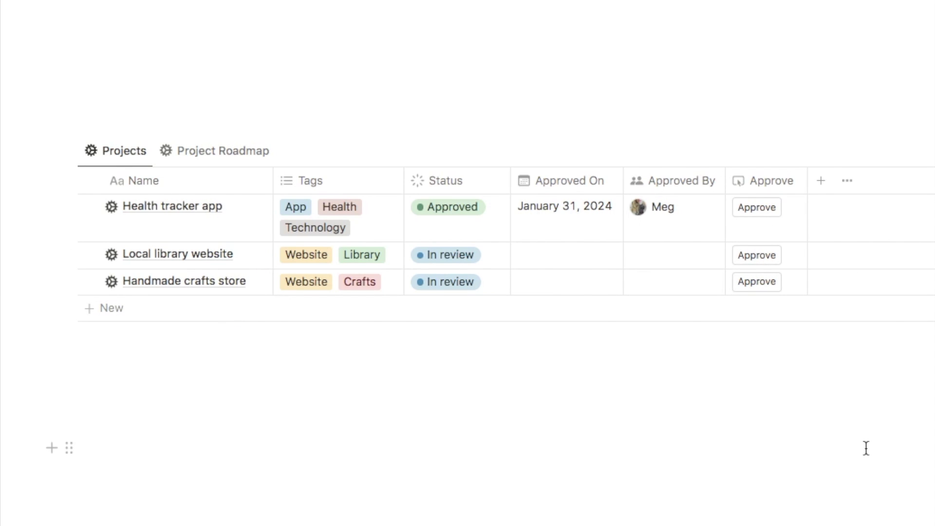
Approve the Local library website project with its Approve button
left_click(759, 263)
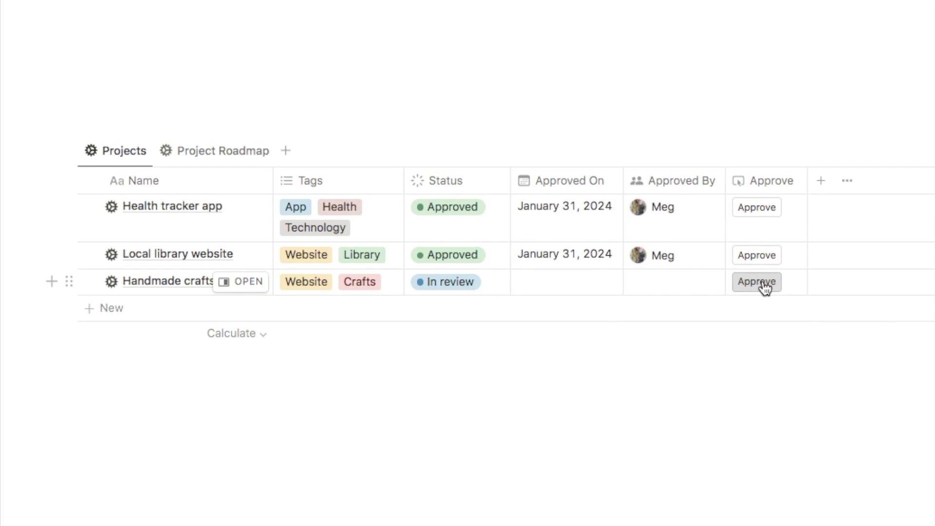
Open the Approve button property for editing and add a Show confirmation action after its page edits
left_click(762, 185)
left_click(782, 246)
scroll(708, 214, "down", 3)
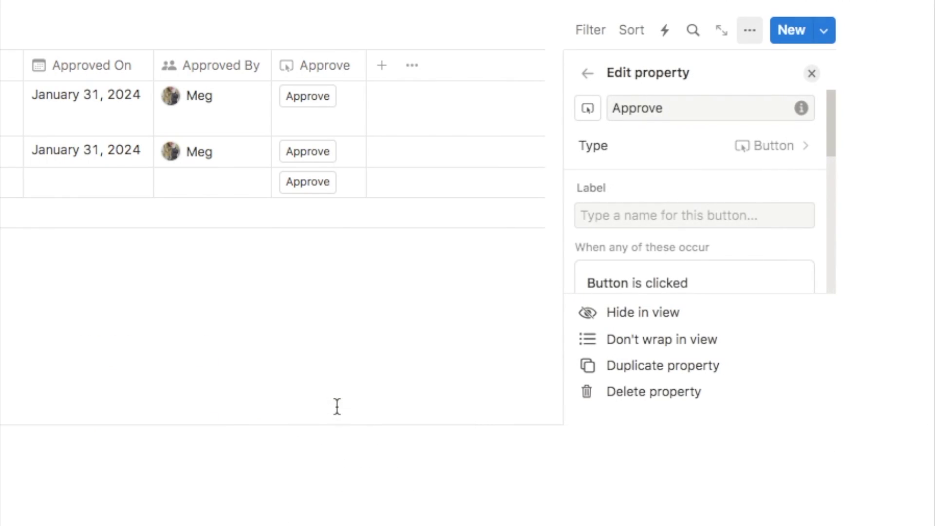
scroll(708, 214, "down", 5)
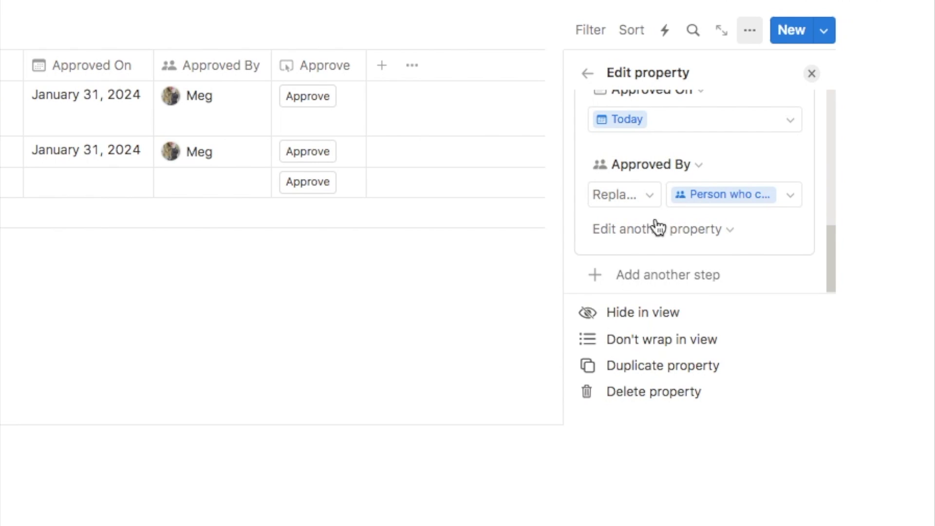
left_click(625, 275)
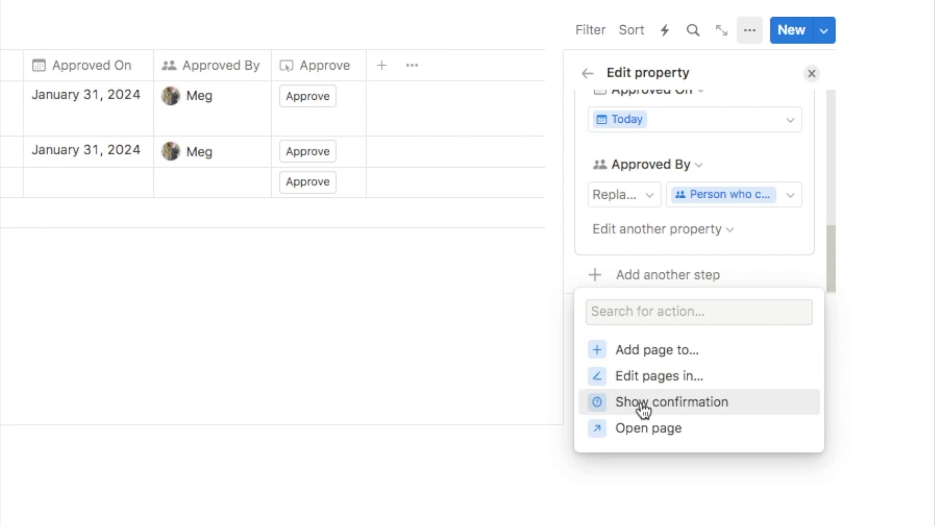
left_click(673, 412)
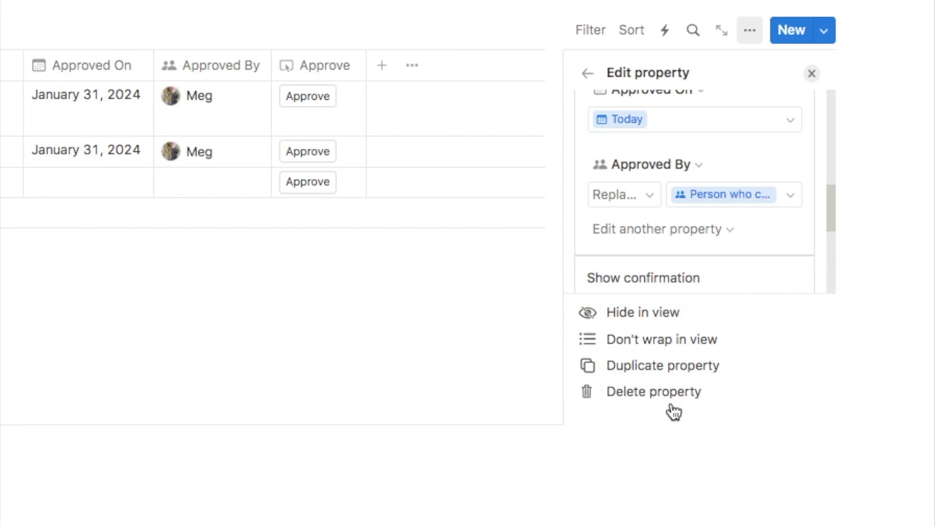
Set the confirmation message to "Are you sure you want to approve this project?"
scroll(655, 188, "down", 5)
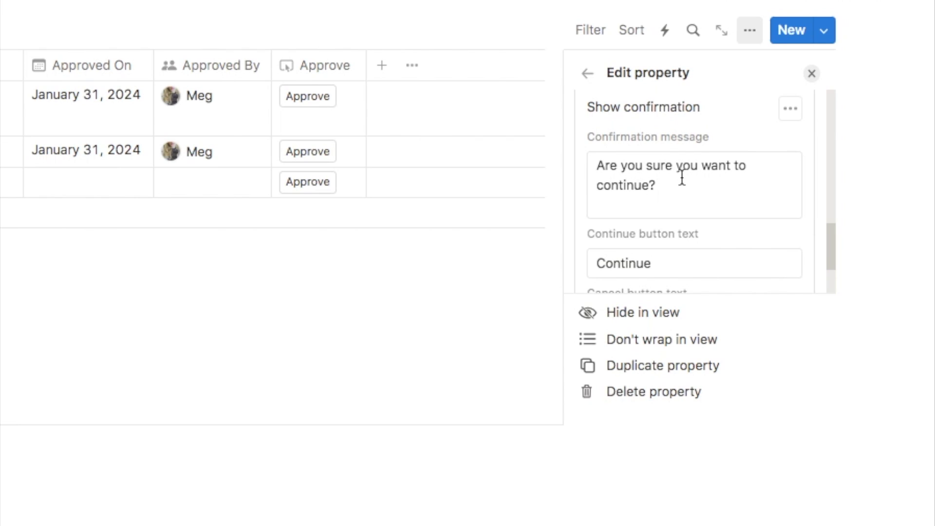
left_click(663, 191)
left_click_drag(662, 184, 705, 174)
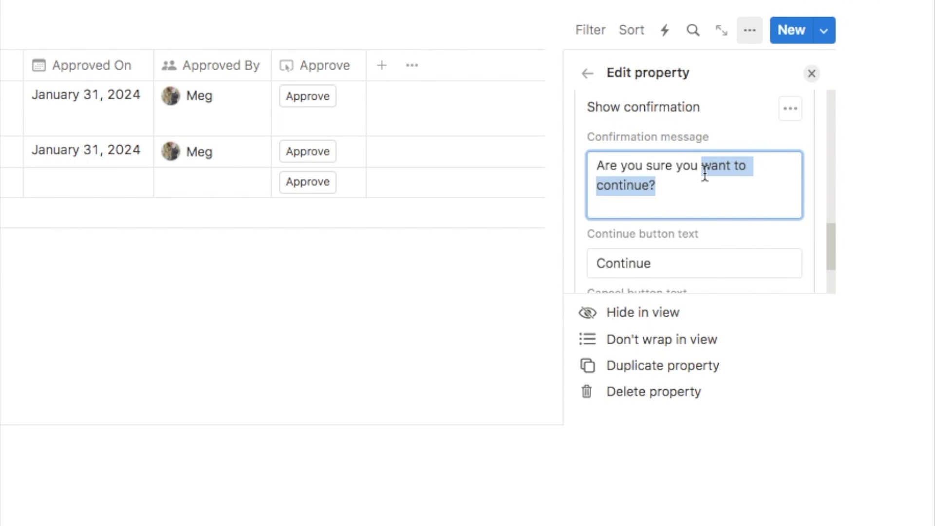
type("want to approve this project?")
Review the confirmation's continue and cancel button texts and close the Approve button's settings
scroll(666, 202, "down", 1)
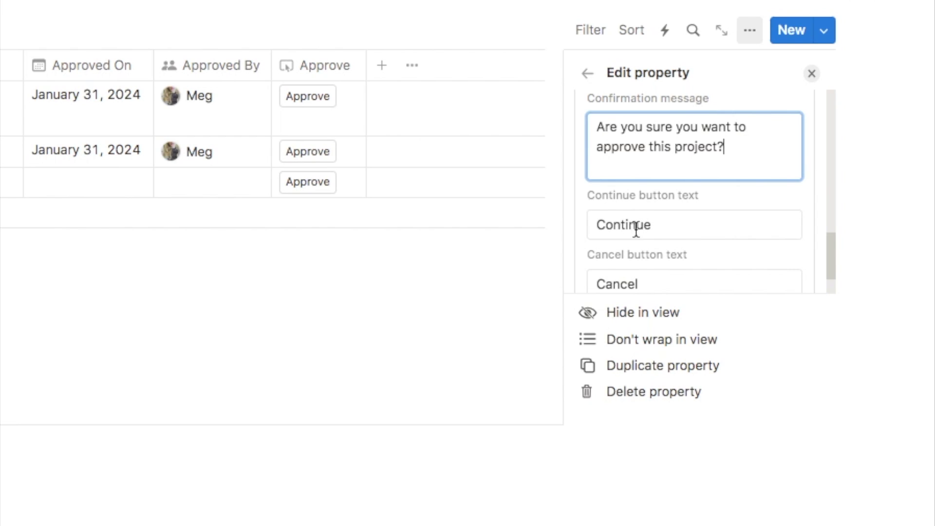
left_click(654, 227)
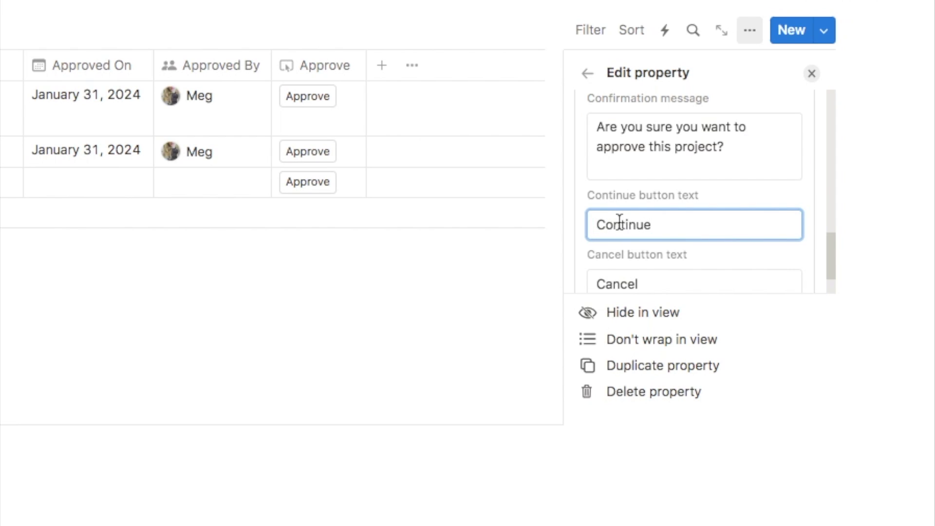
scroll(645, 227, "down", 2)
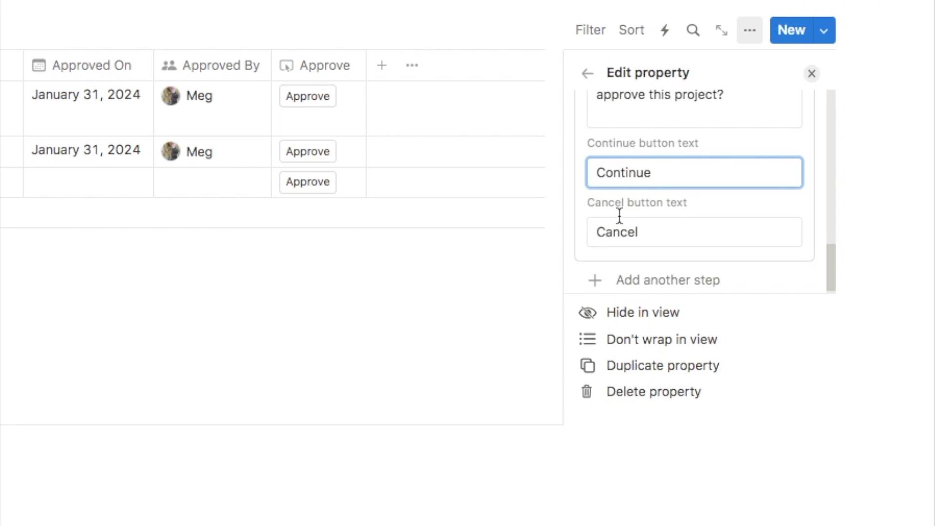
scroll(633, 234, "up", 5)
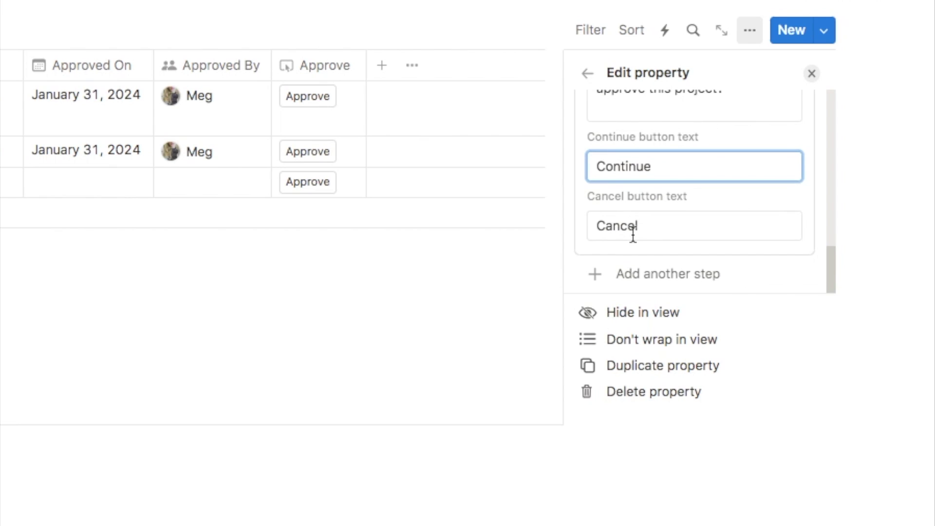
left_click(811, 73)
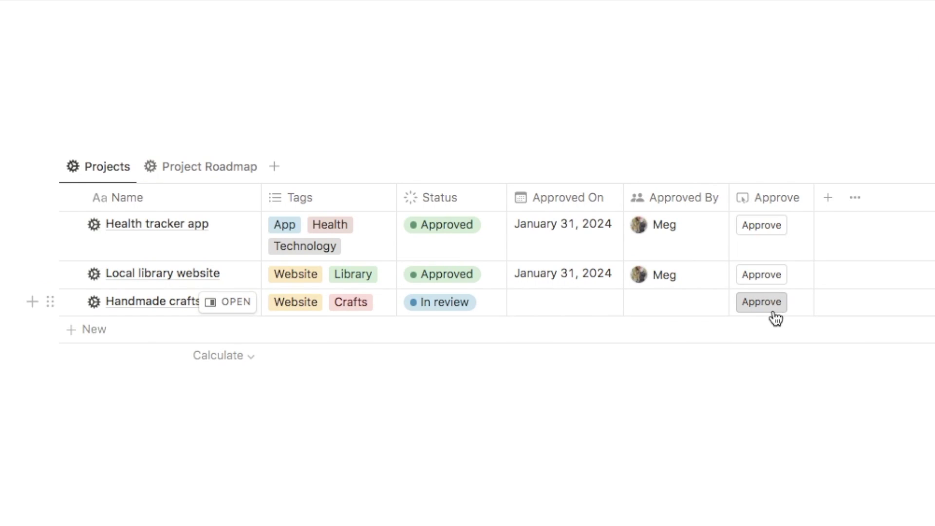
Approve the Handmade crafts store project and confirm the approval
left_click(774, 309)
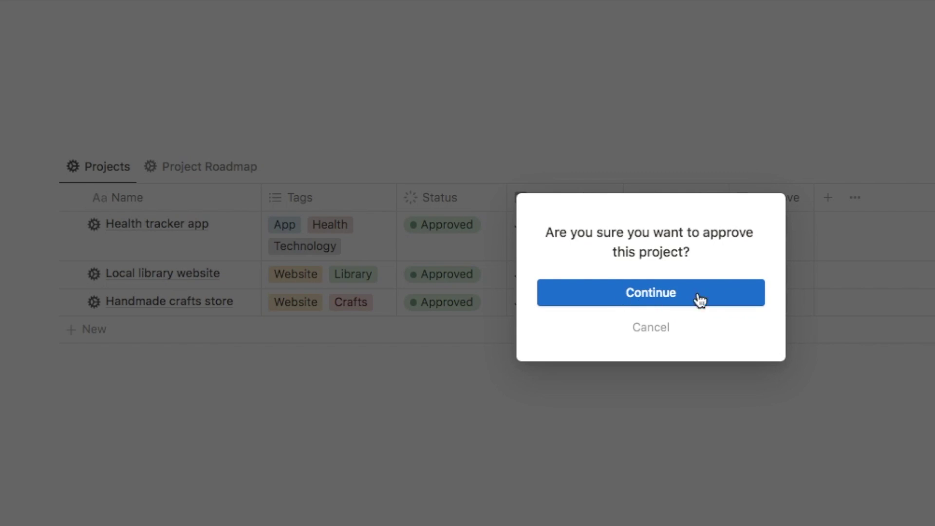
left_click(633, 295)
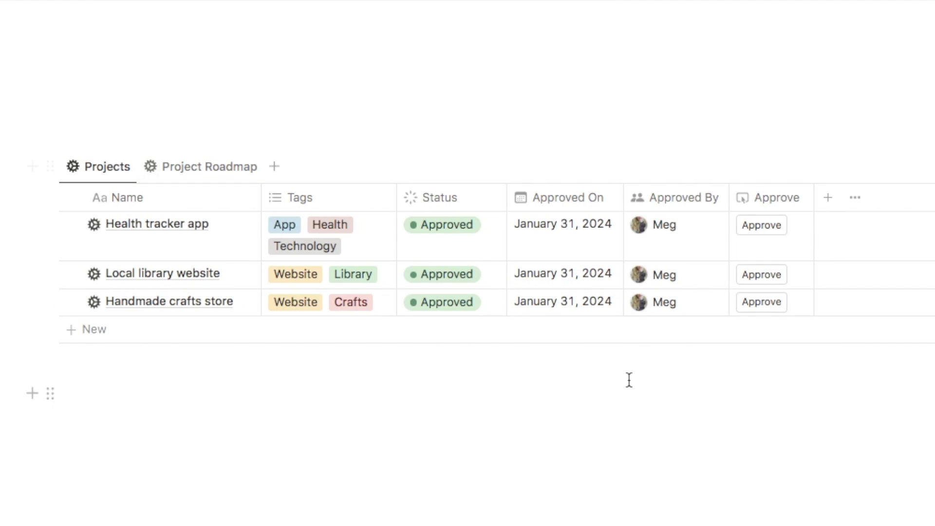
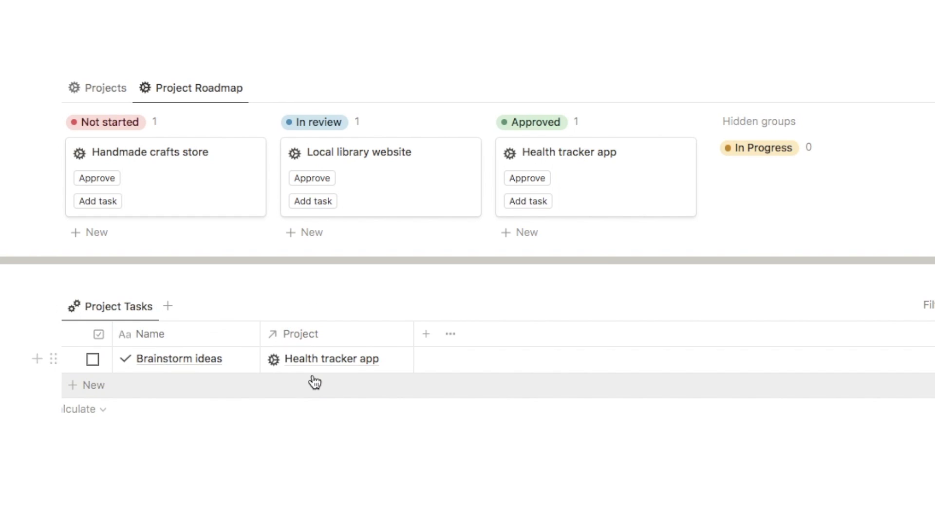
Use the Local library website card's Add task button to create a task named "Talk to client" and close the task page
left_click(313, 205)
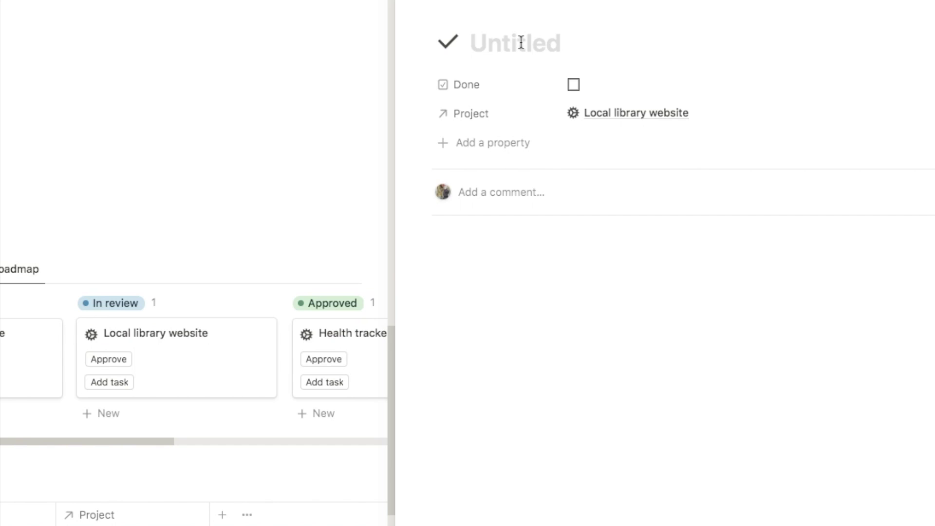
type("Talk to client")
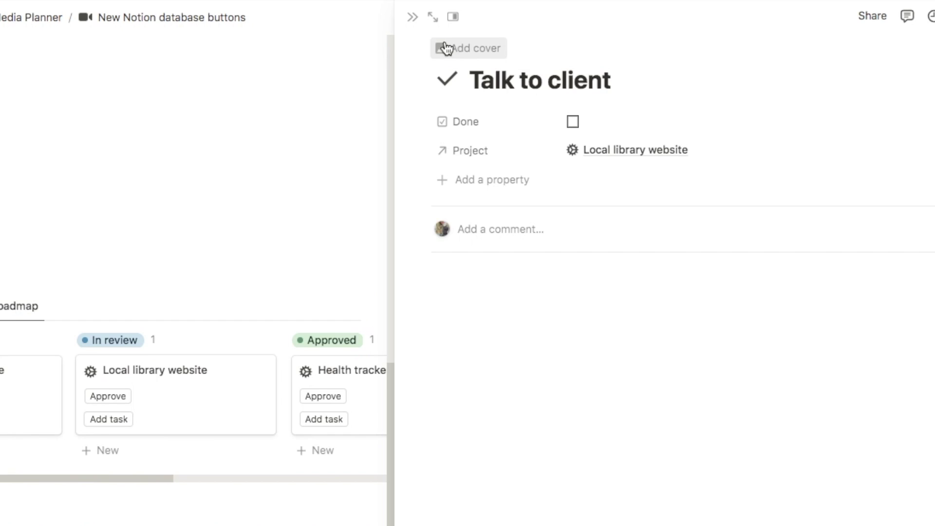
left_click(414, 21)
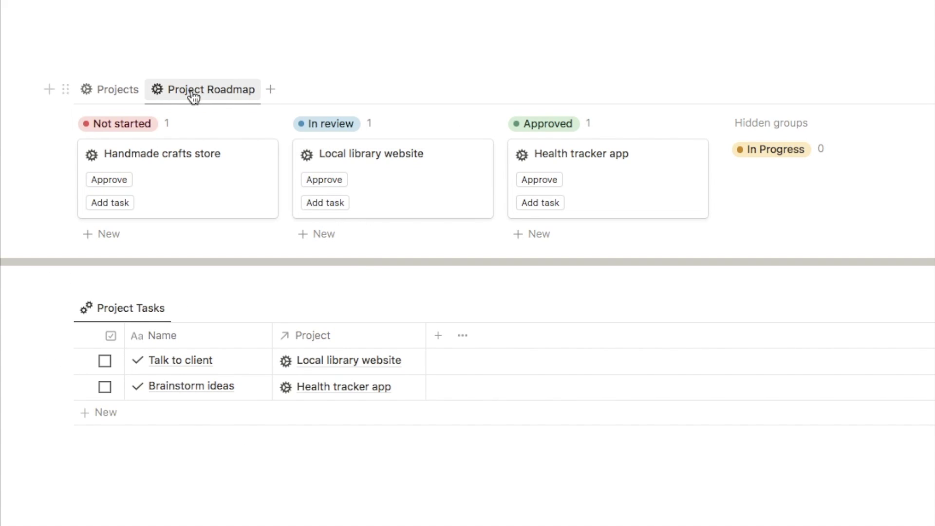
Add a button property named "Add task" to the Projects table
left_click(111, 90)
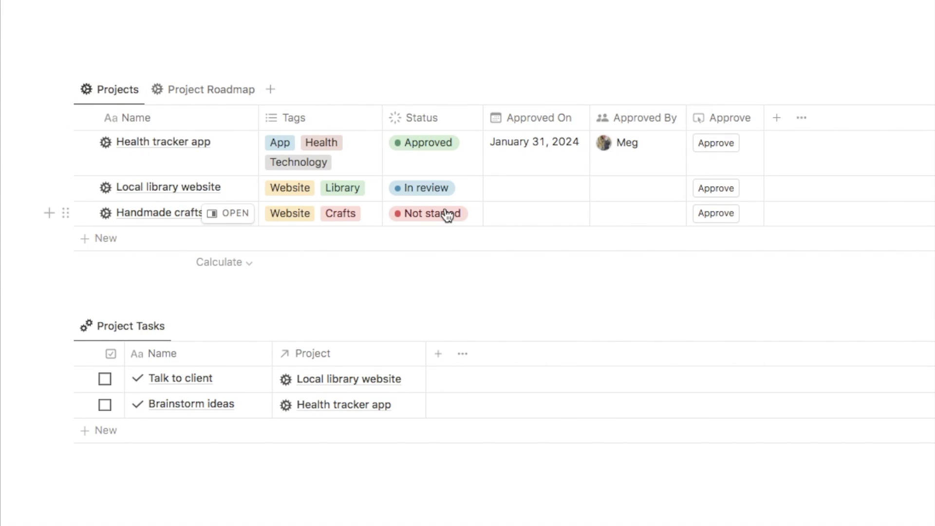
scroll(768, 146, "down", 1)
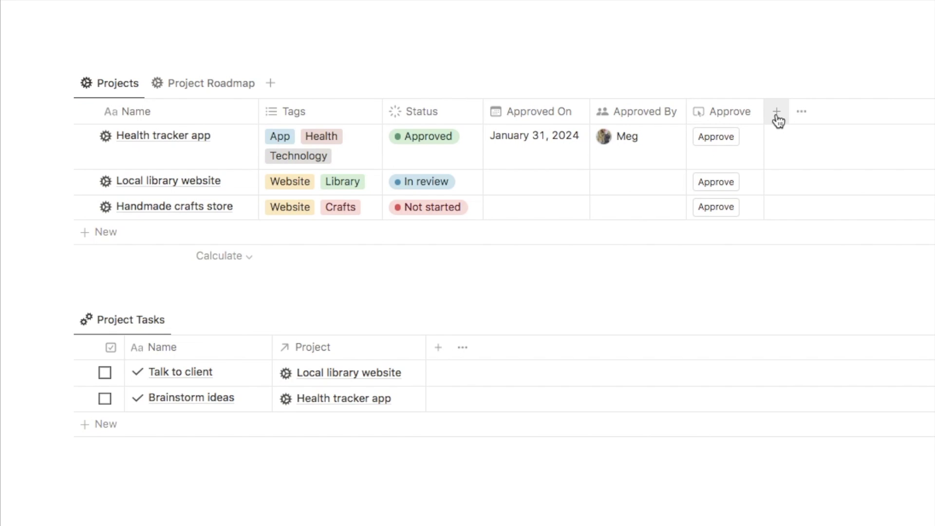
left_click(777, 114)
type("butt")
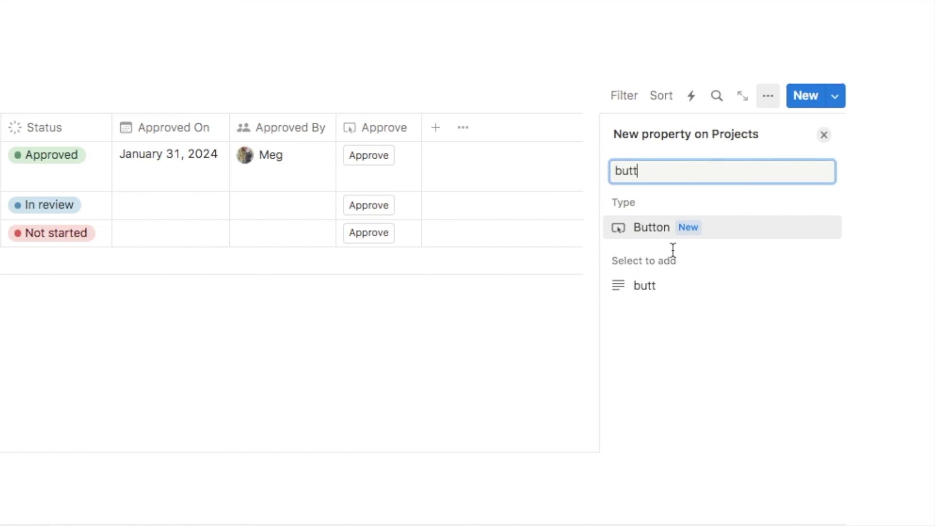
left_click(671, 238)
left_click_drag(682, 166, 645, 167)
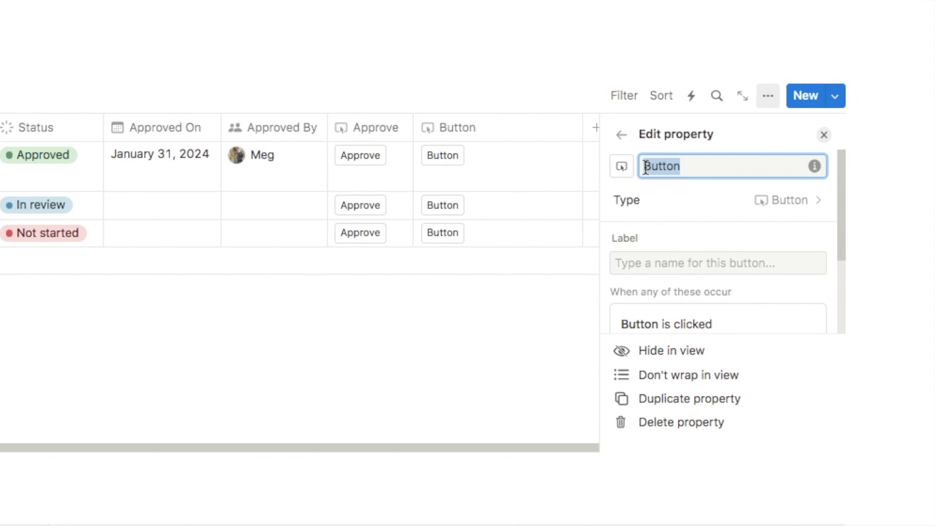
type("Add ta")
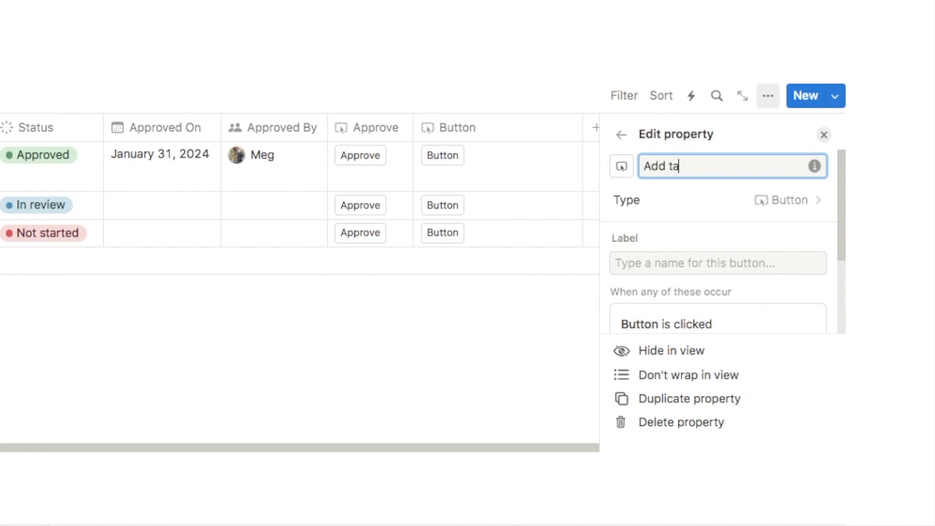
type("sk")
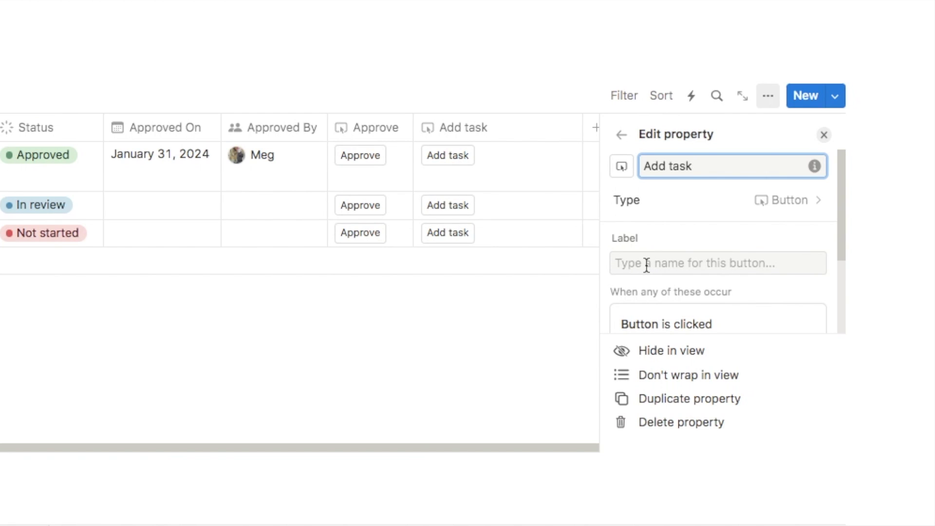
Give the Add task button an action that adds a page to the Project Tasks database
scroll(646, 266, "down", 5)
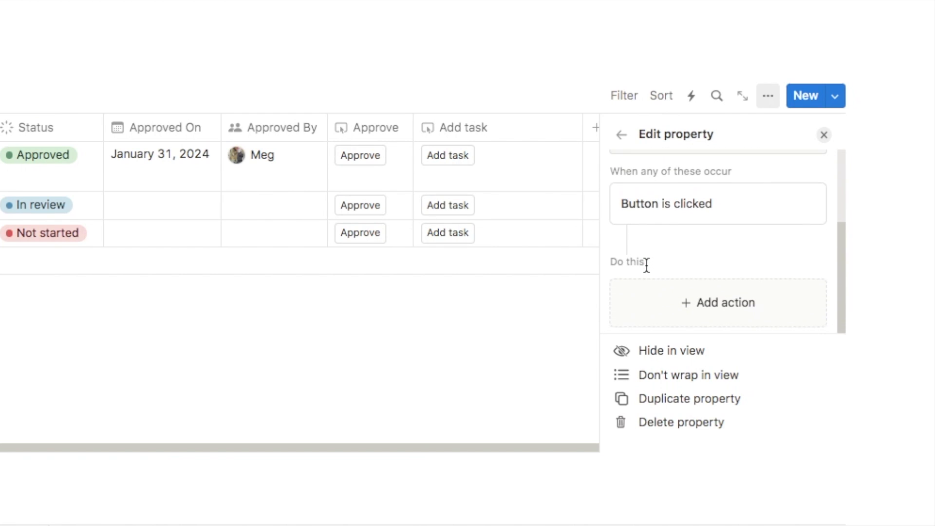
left_click(692, 308)
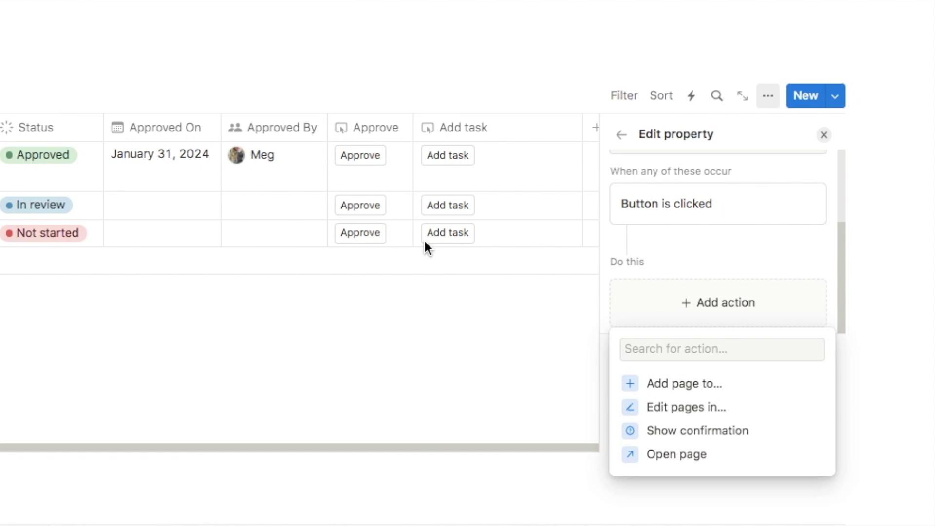
left_click(684, 384)
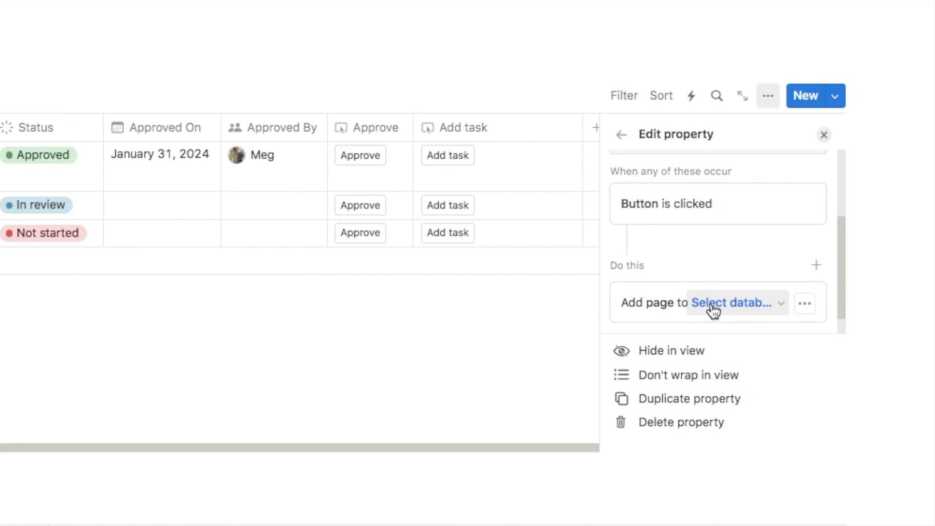
left_click(714, 306)
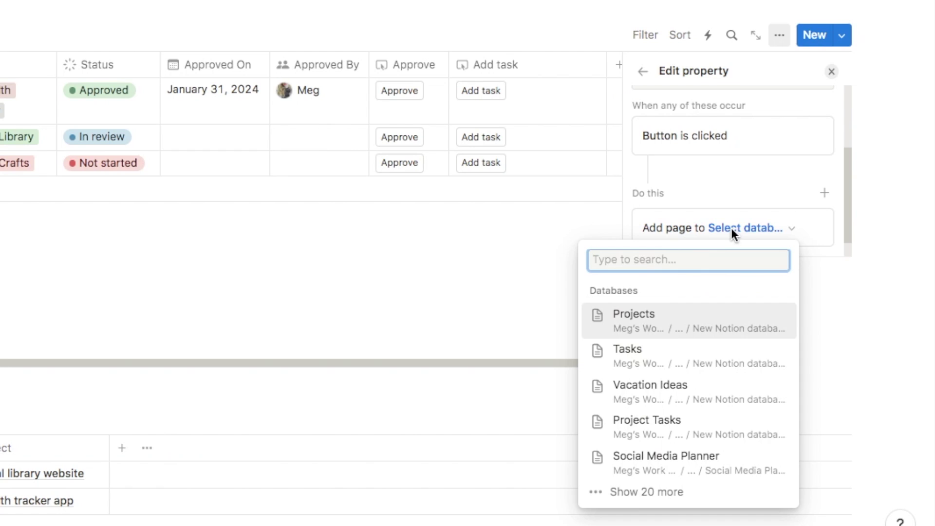
left_click(650, 433)
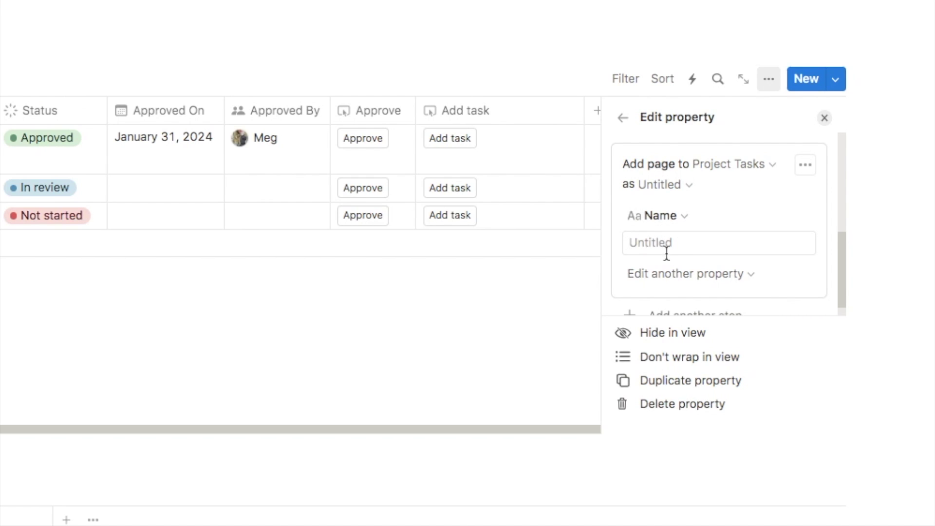
Include the Project property in the add-page action and set it to "This page"
scroll(686, 252, "down", 1)
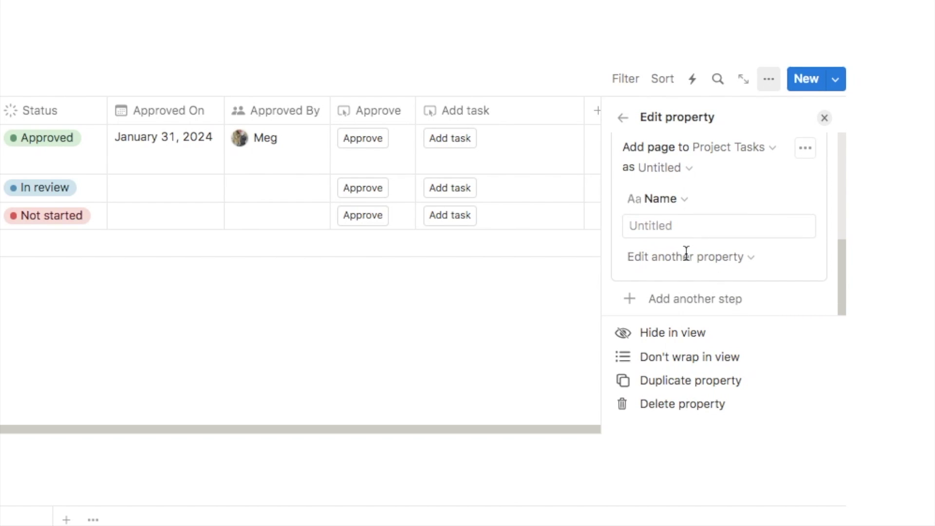
left_click(649, 262)
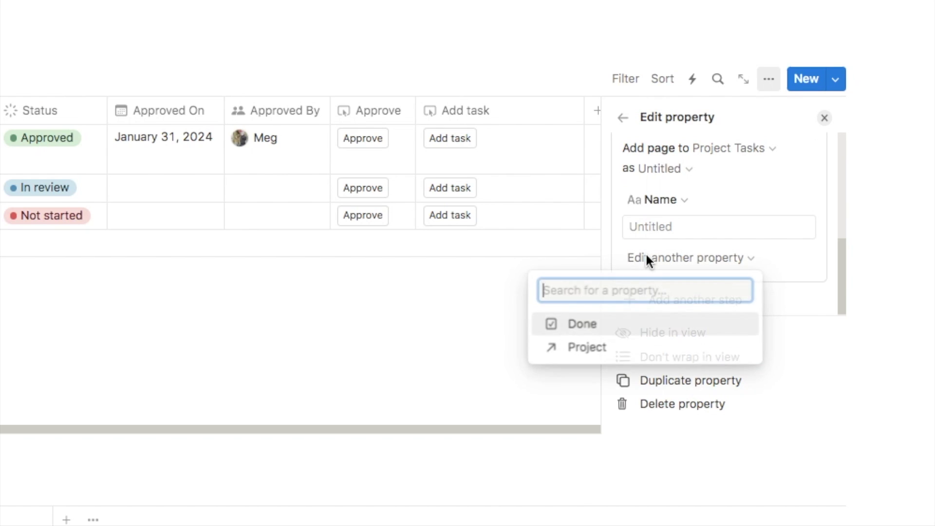
left_click(591, 357)
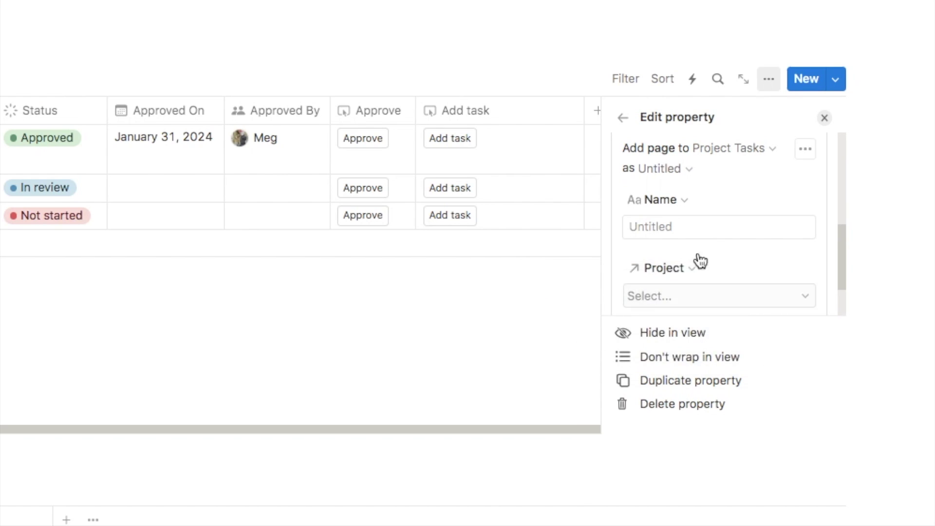
scroll(701, 251, "down", 2)
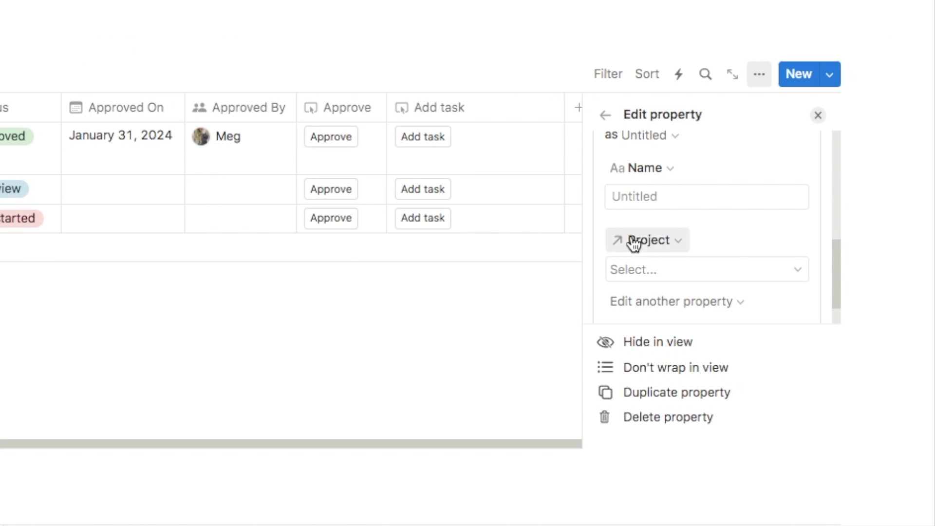
left_click(638, 269)
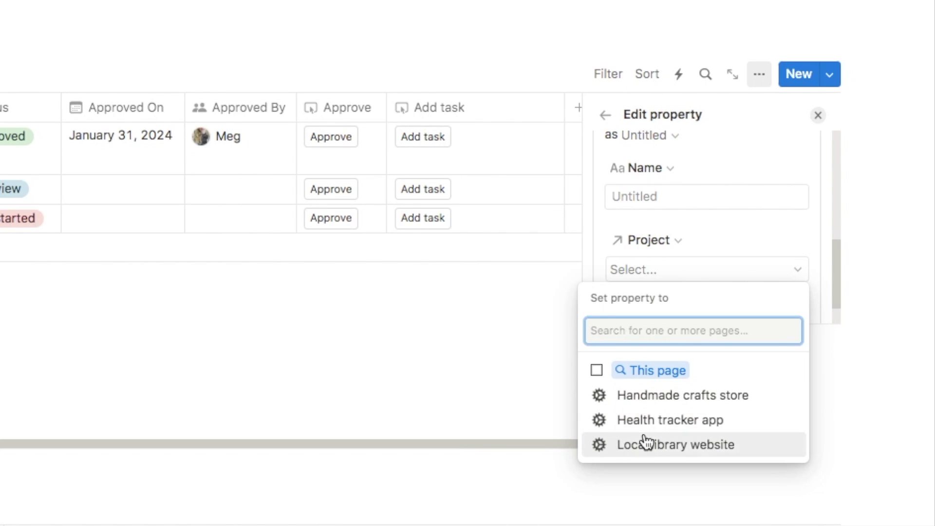
left_click(648, 373)
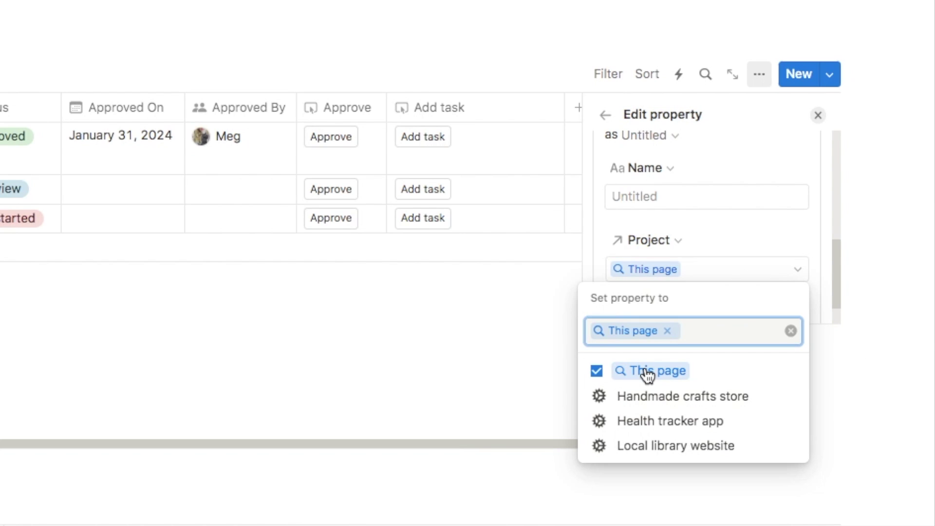
left_click(714, 235)
left_click(547, 198)
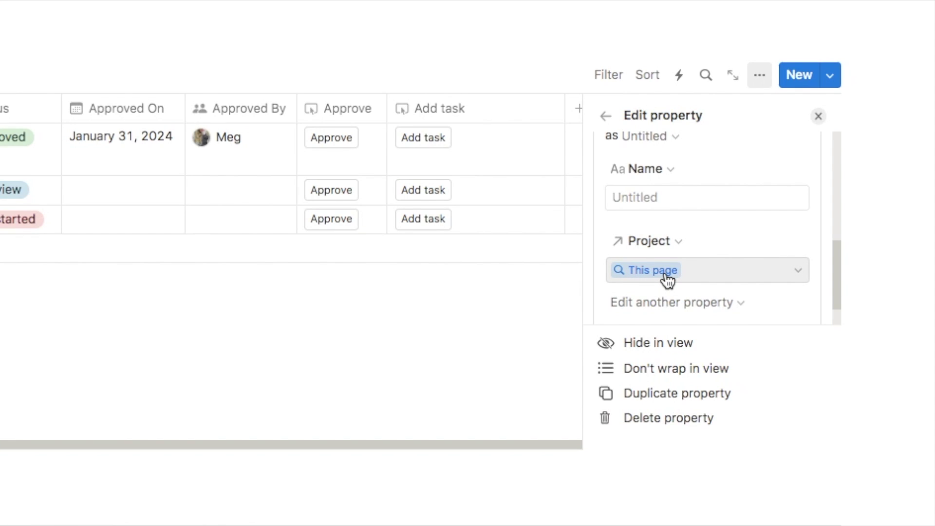
Add a second action to the Add task button that opens the new page added
scroll(648, 277, "down", 2)
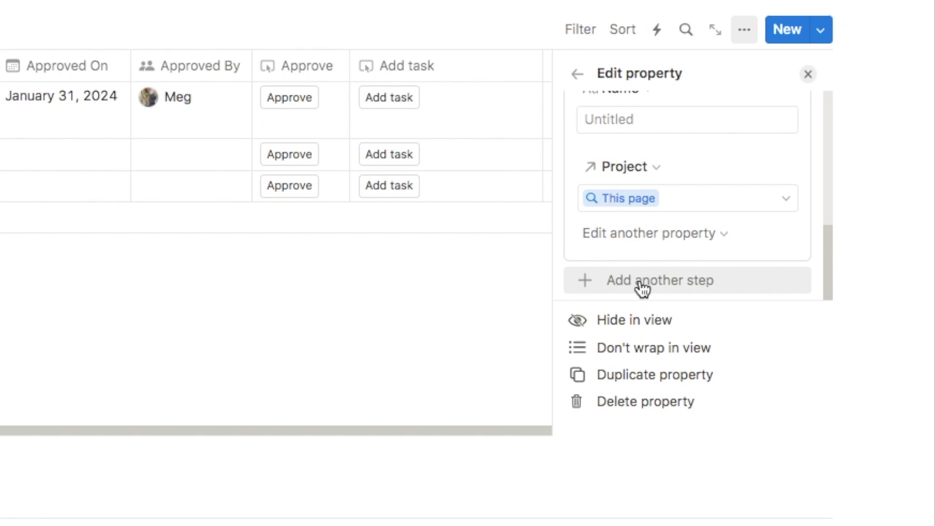
left_click(619, 285)
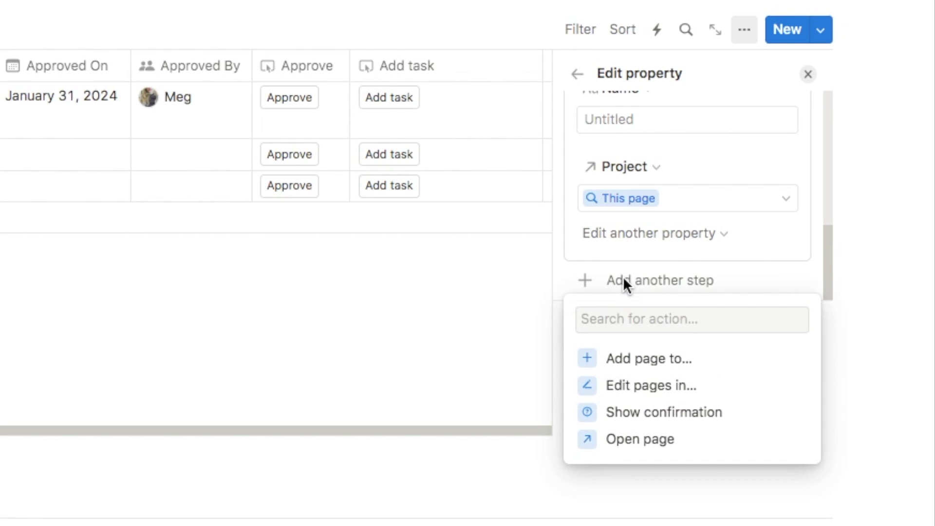
left_click(633, 441)
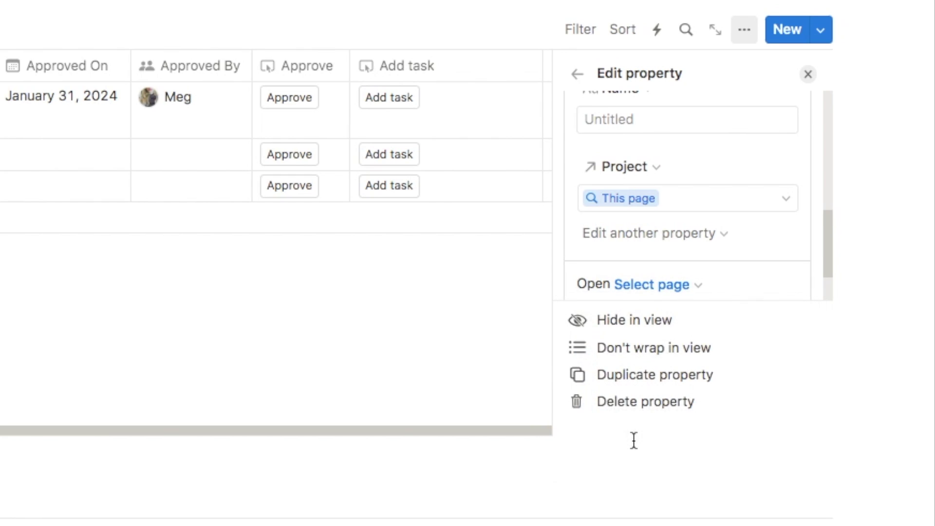
left_click(645, 258)
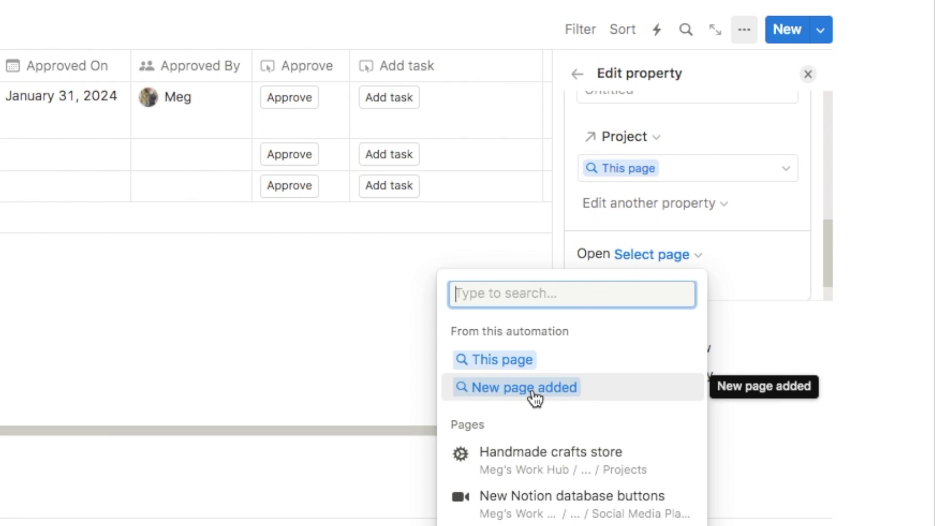
left_click(510, 394)
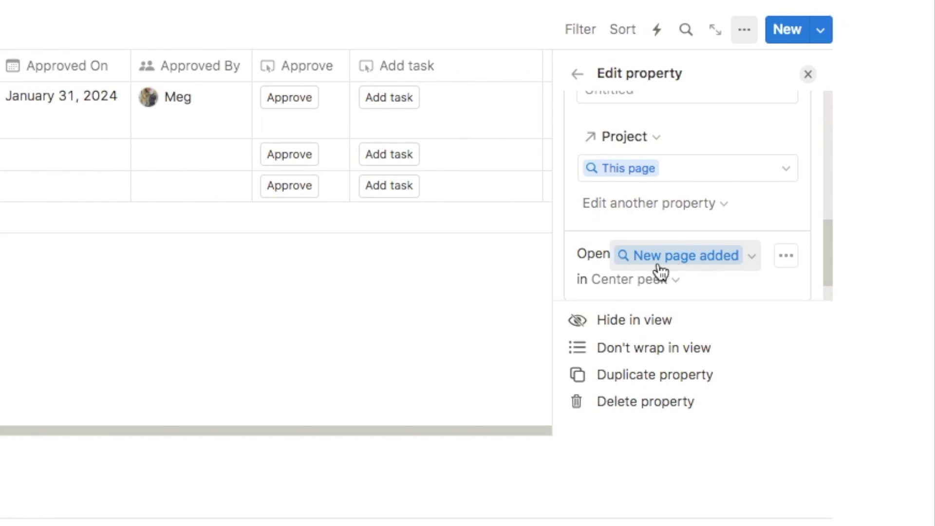
Set the new page to open in Side peek and close the Add task button's settings
left_click(622, 281)
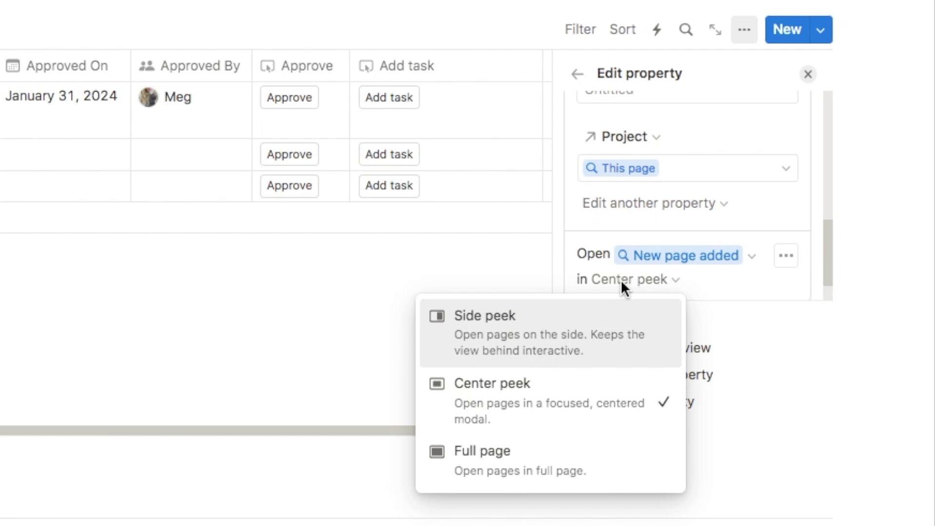
left_click(501, 347)
scroll(710, 225, "down", 2)
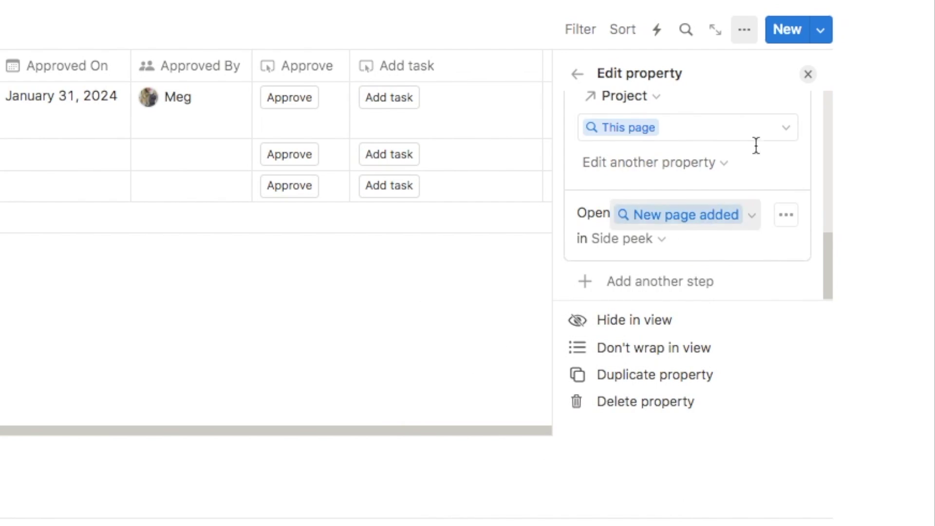
left_click(808, 75)
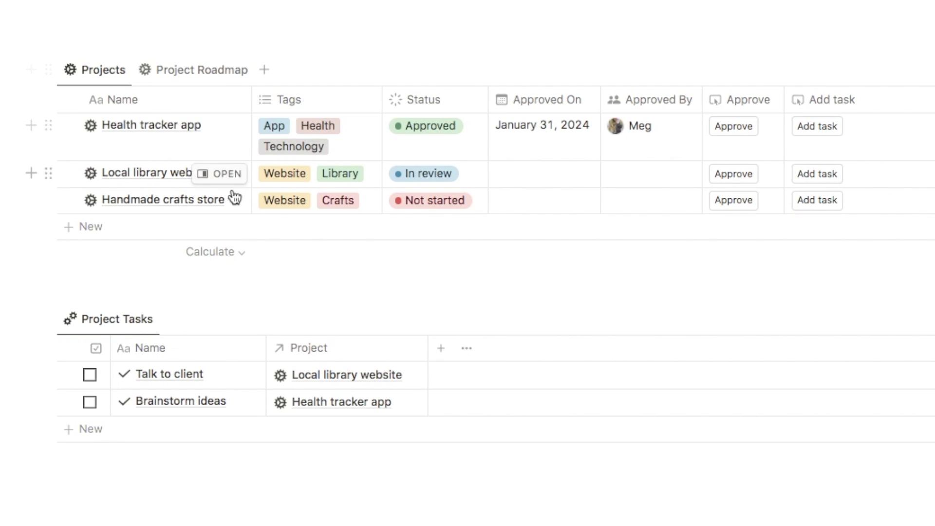
Show the Add task property on the cards of the Project Roadmap board
left_click(188, 78)
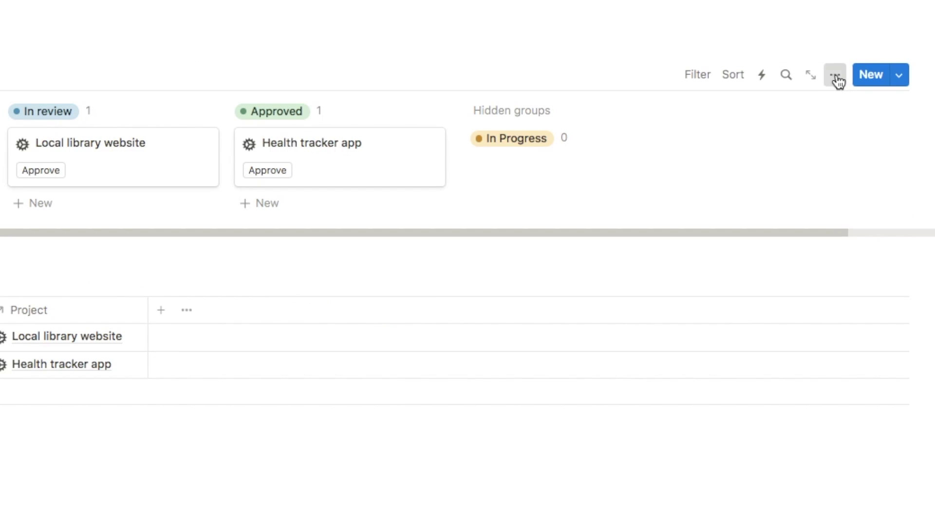
left_click(836, 78)
left_click(742, 208)
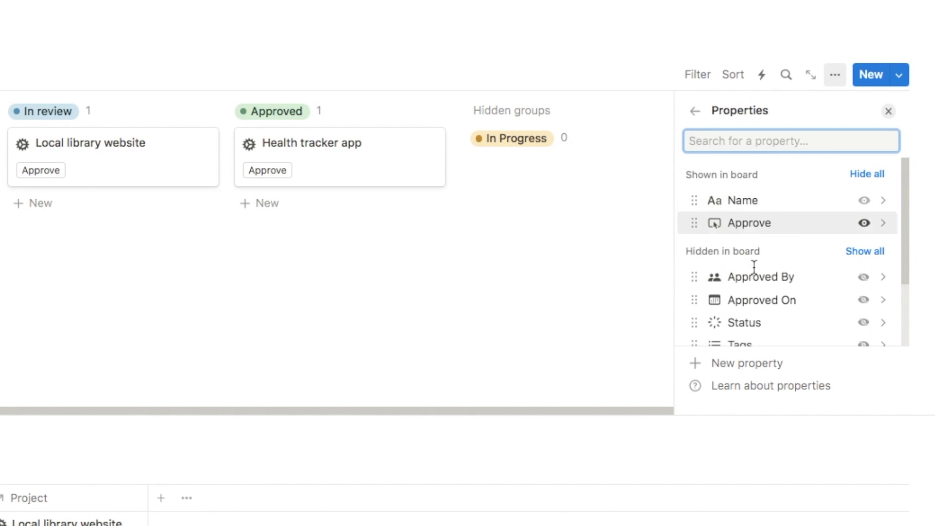
scroll(762, 292, "down", 3)
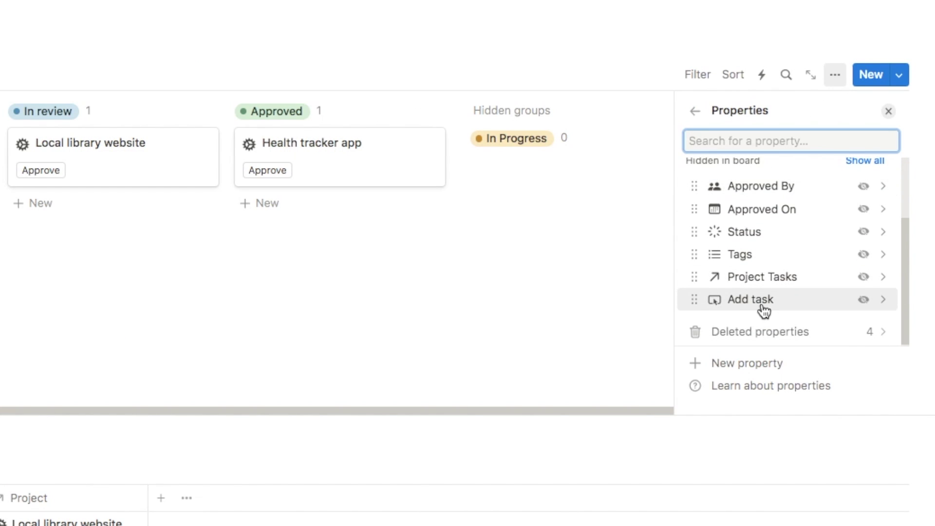
left_click(864, 299)
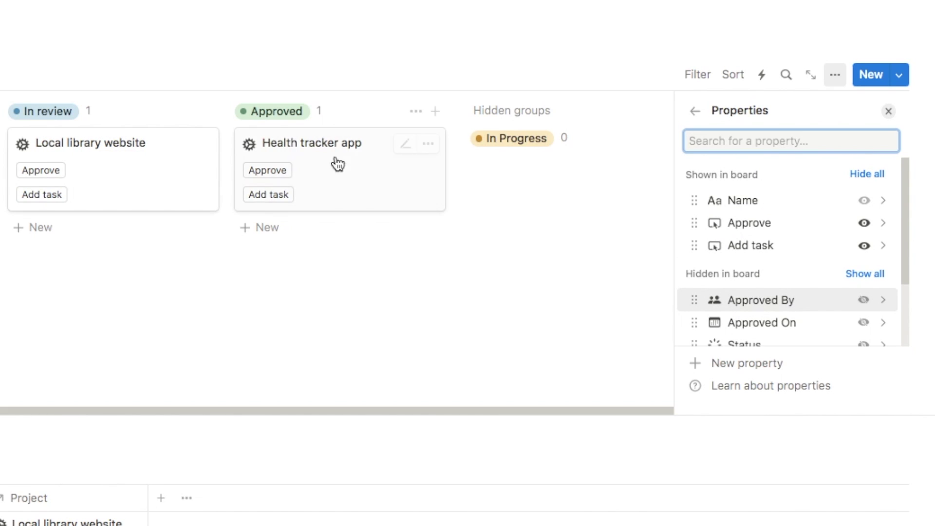
left_click(888, 111)
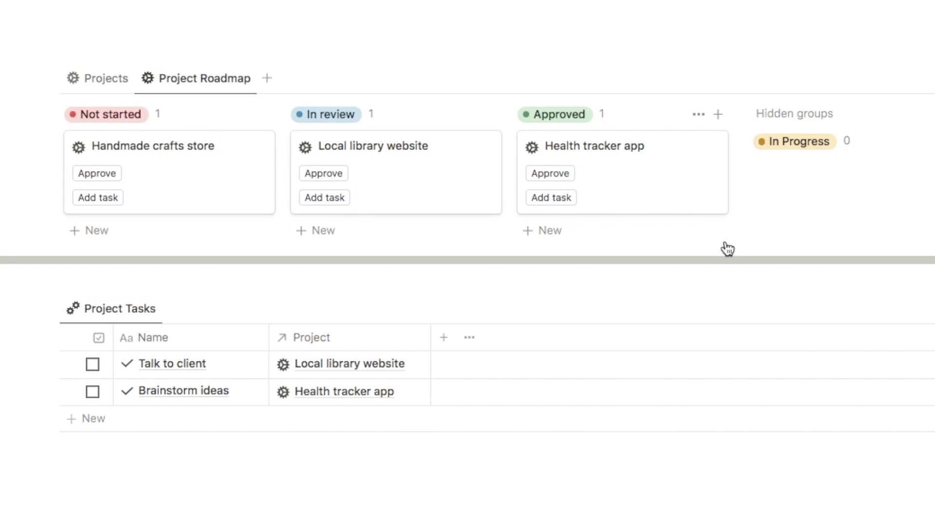
Use the Health tracker app card's Add task button to create a task named "Set project budget" and close the task page
left_click(551, 198)
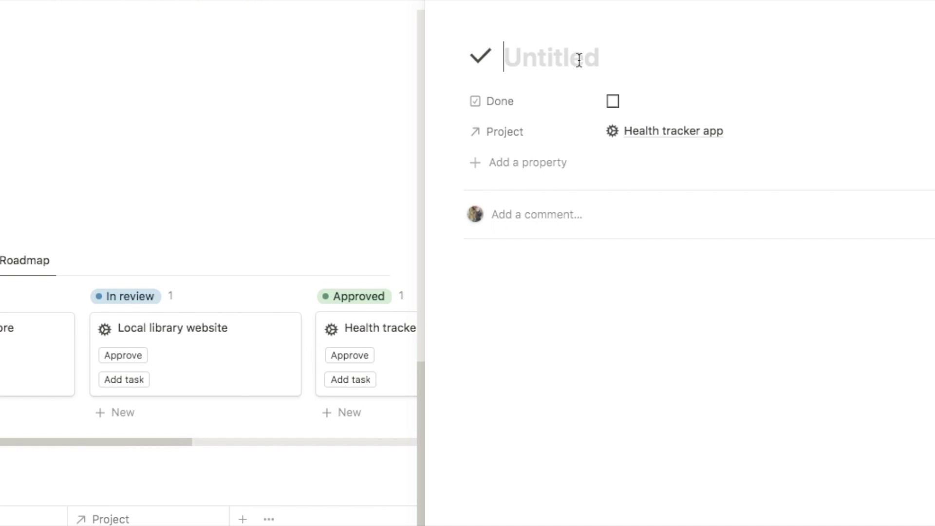
type("Set project budget")
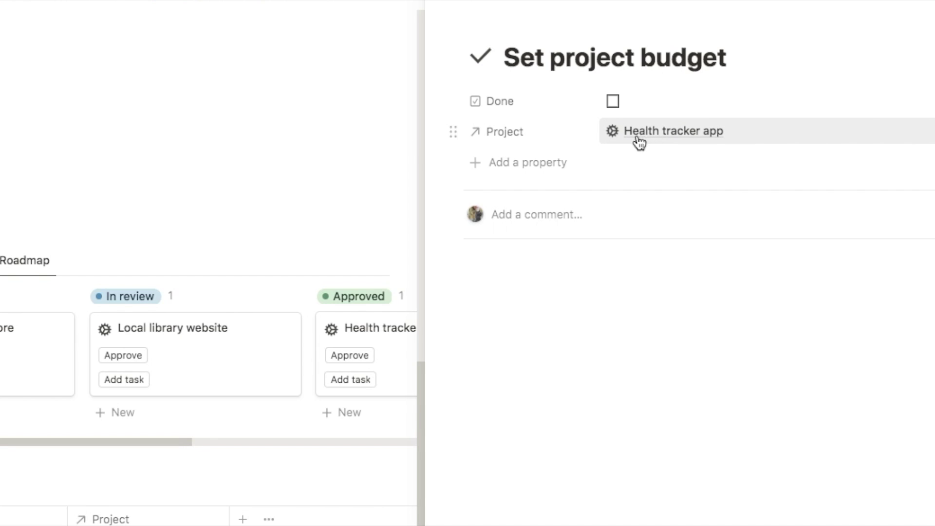
left_click(444, 2)
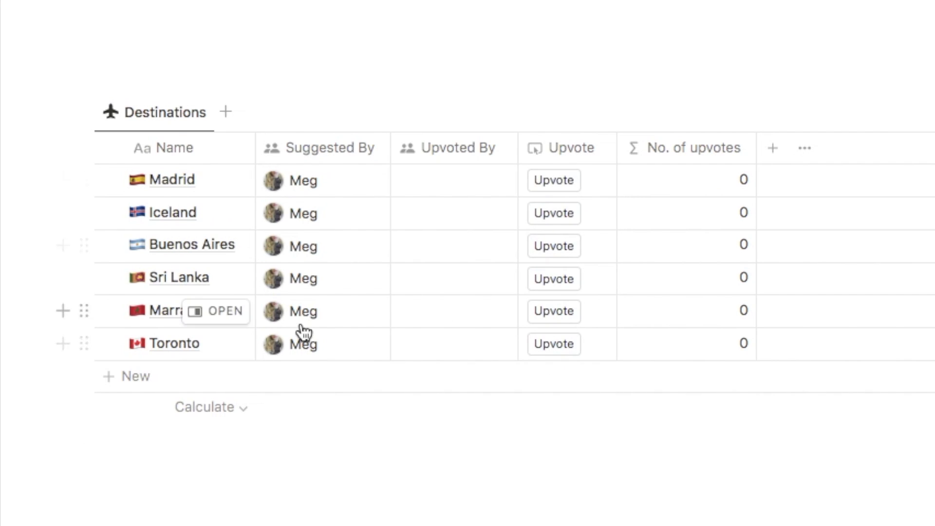
Upvote Sri Lanka in the Destinations table
left_click(555, 282)
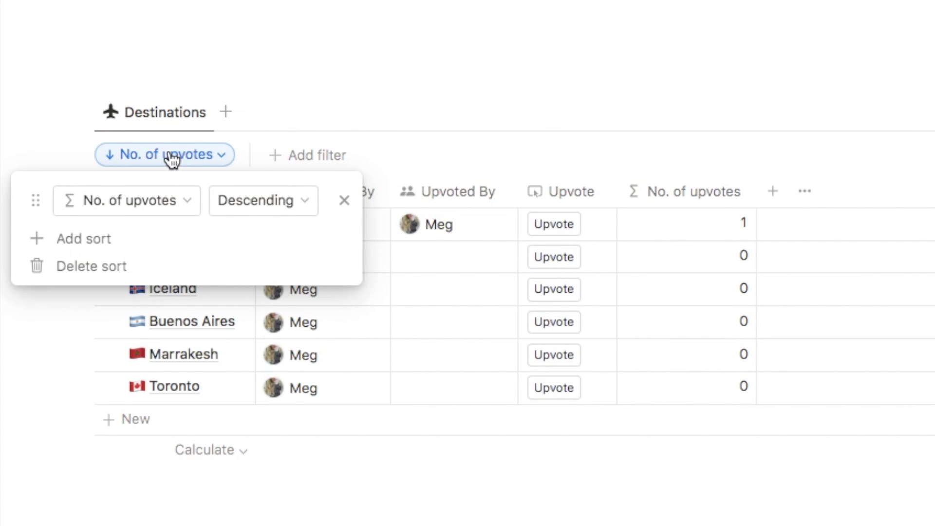
Remove the Upvote button property and delete the No. of upvotes property from the Destinations table
key("Escape")
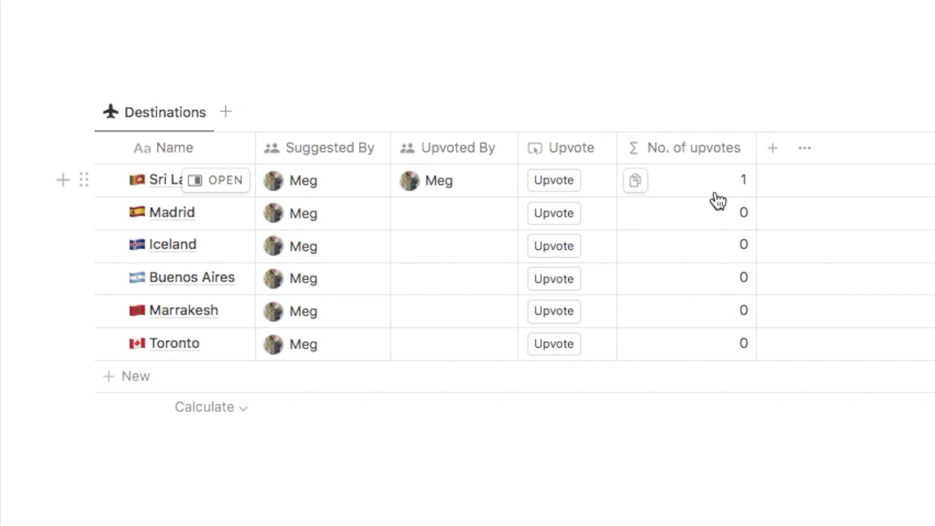
left_click(559, 217)
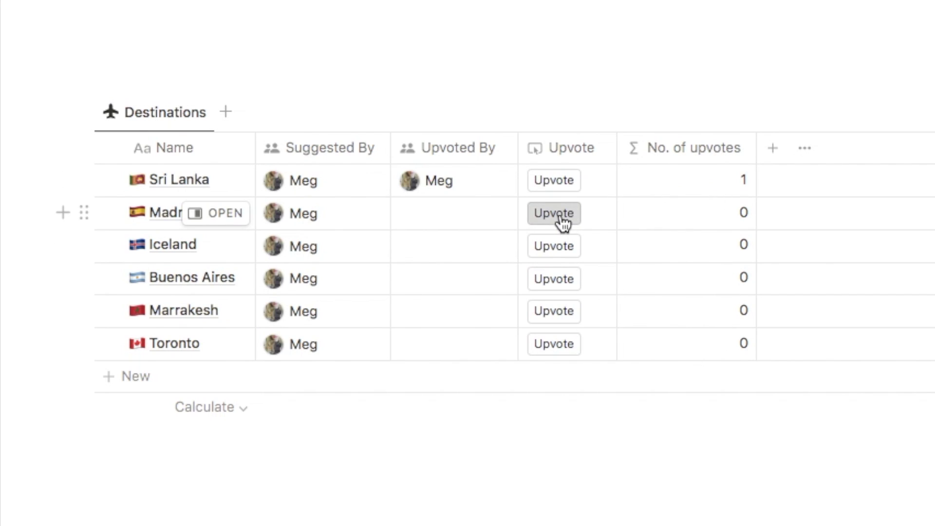
left_click(563, 155)
left_click(577, 350)
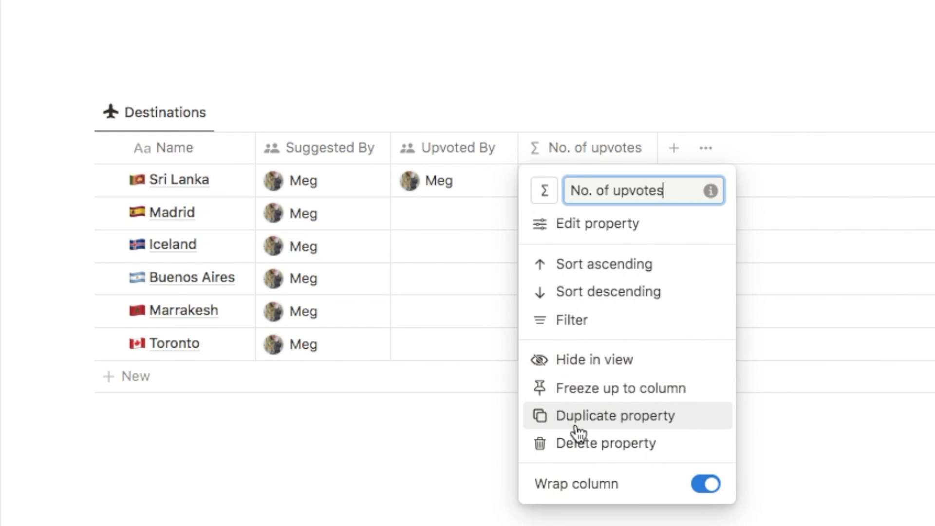
left_click(577, 441)
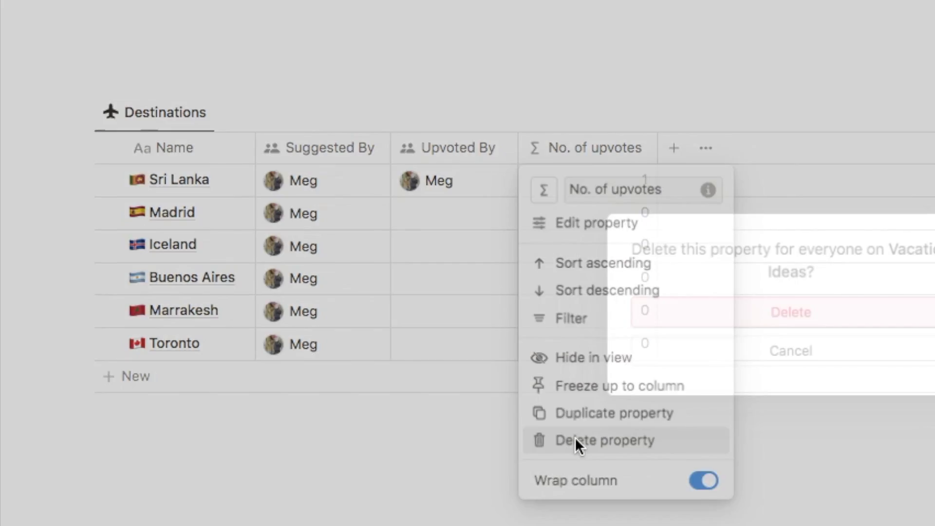
left_click(747, 314)
scroll(745, 307, "down", 1)
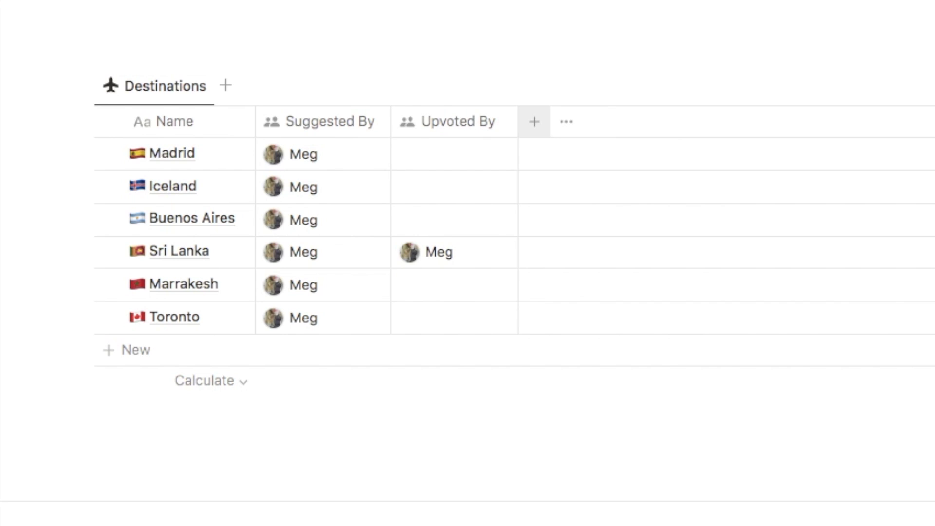
Add a Person property to the Destinations table and close its settings
left_click(534, 121)
type("person")
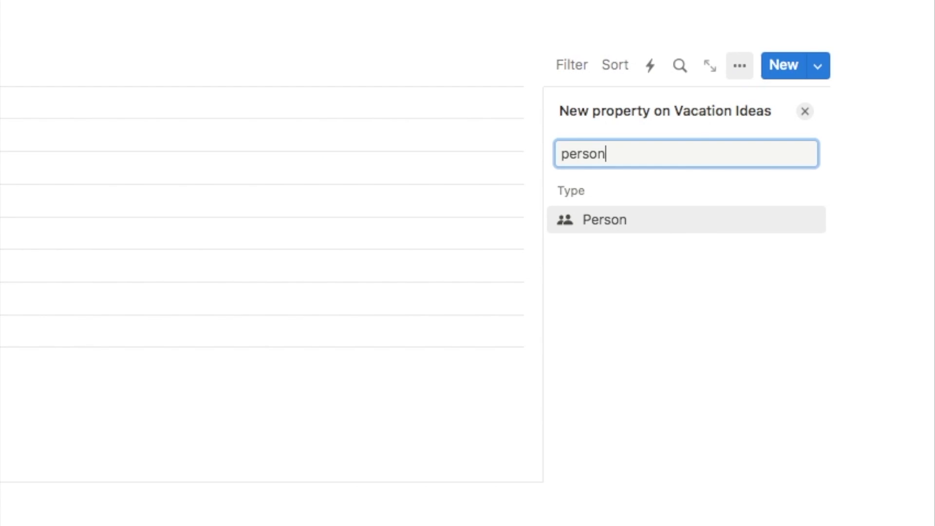
left_click(606, 230)
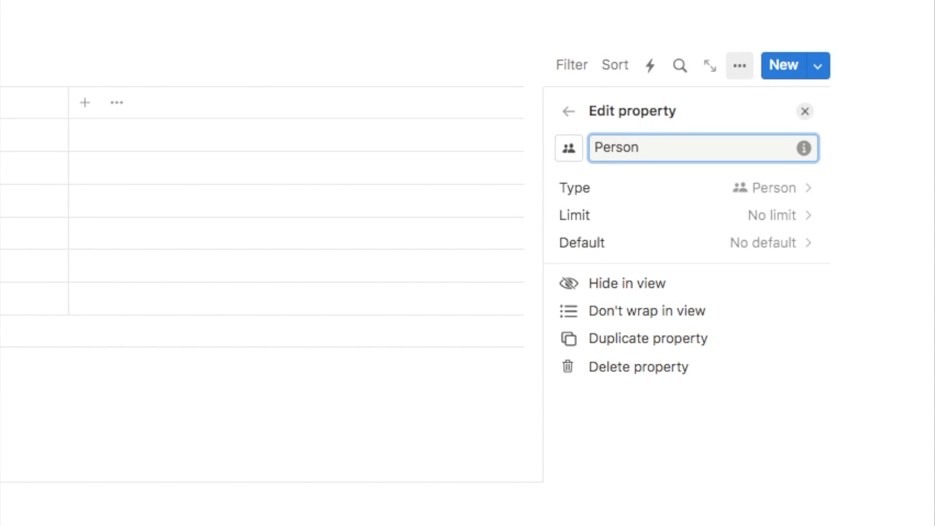
left_click(804, 111)
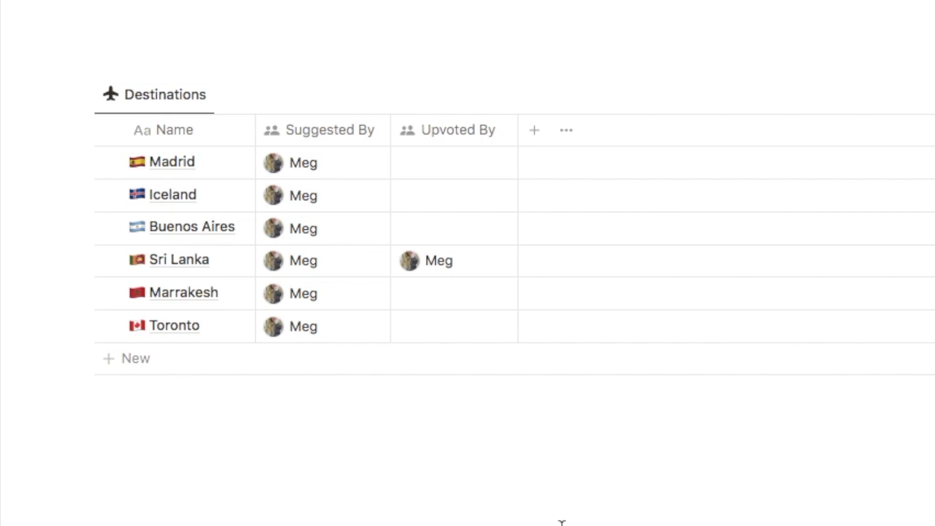
Add a button property named "Upvote" to the Destinations table
left_click(534, 130)
type("butt")
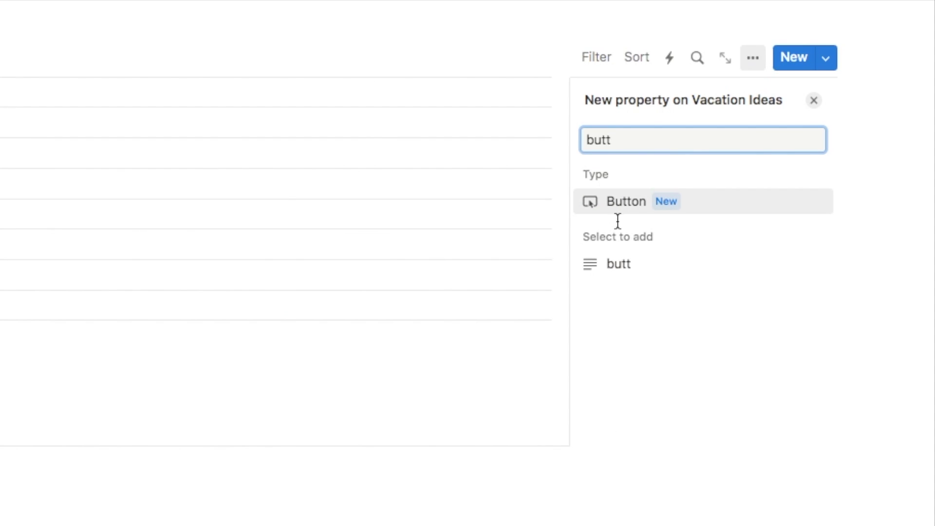
left_click(638, 205)
type("Upvote")
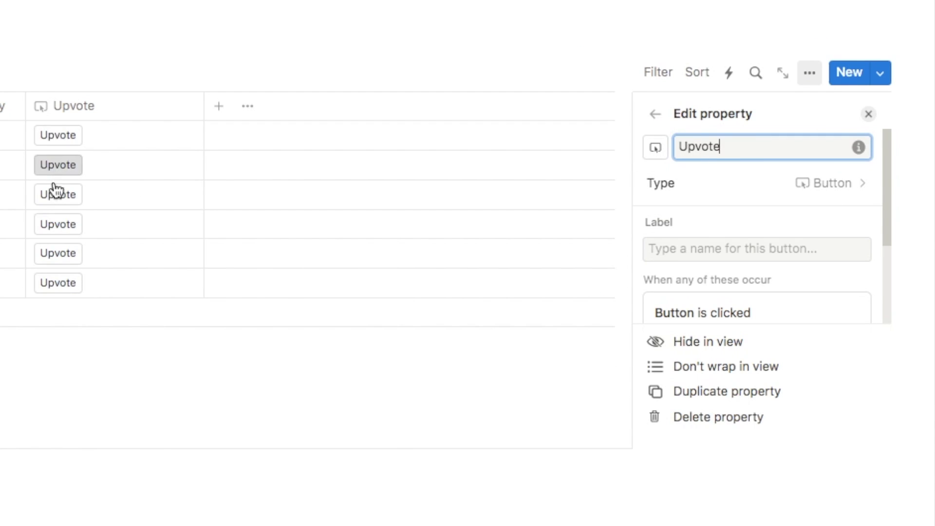
Give the Upvote button an Edit pages in action that targets This page
scroll(711, 267, "down", 3)
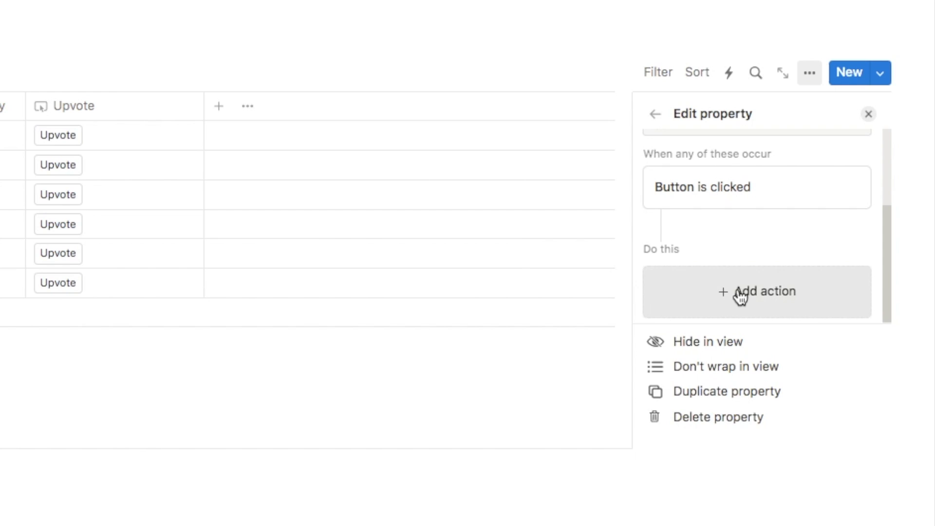
left_click(738, 289)
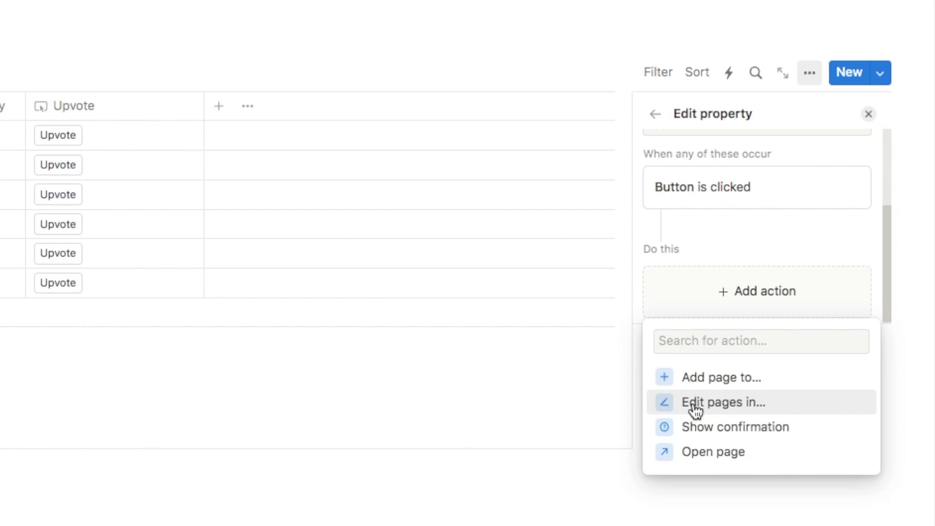
left_click(715, 403)
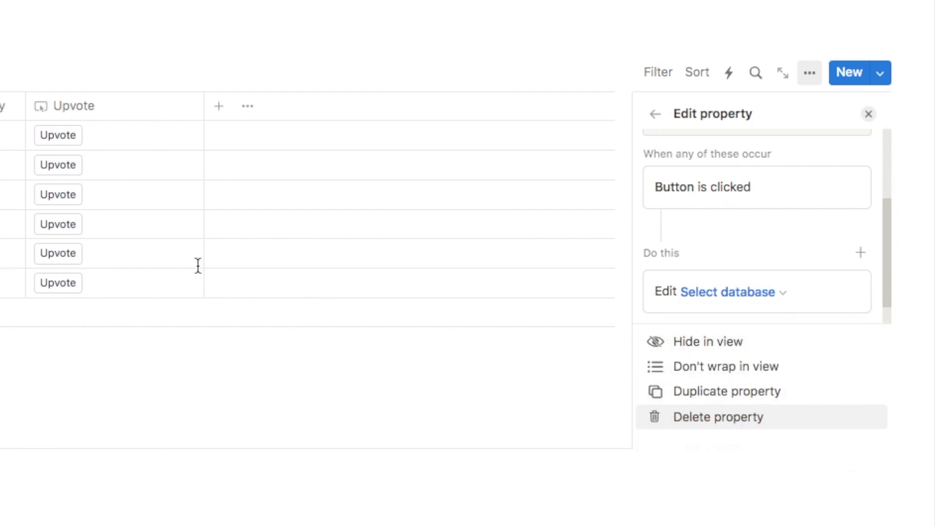
left_click(246, 278)
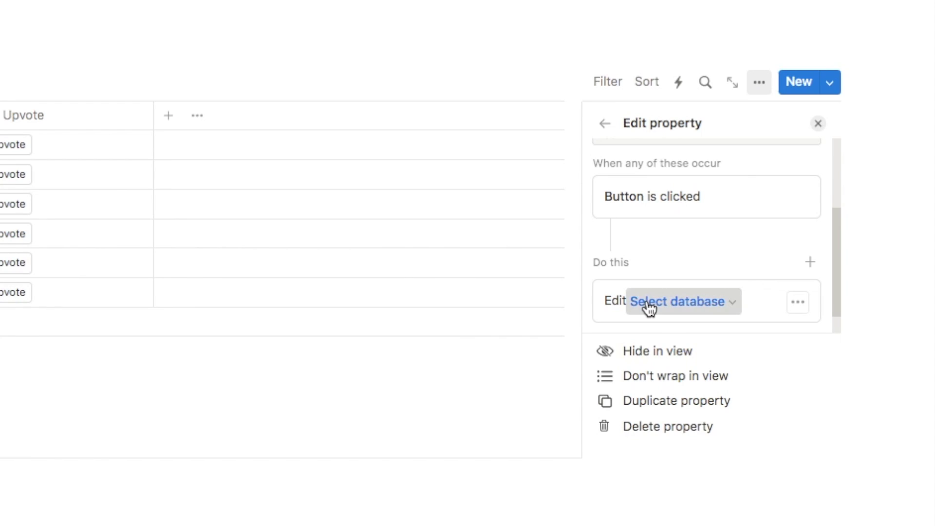
left_click(649, 306)
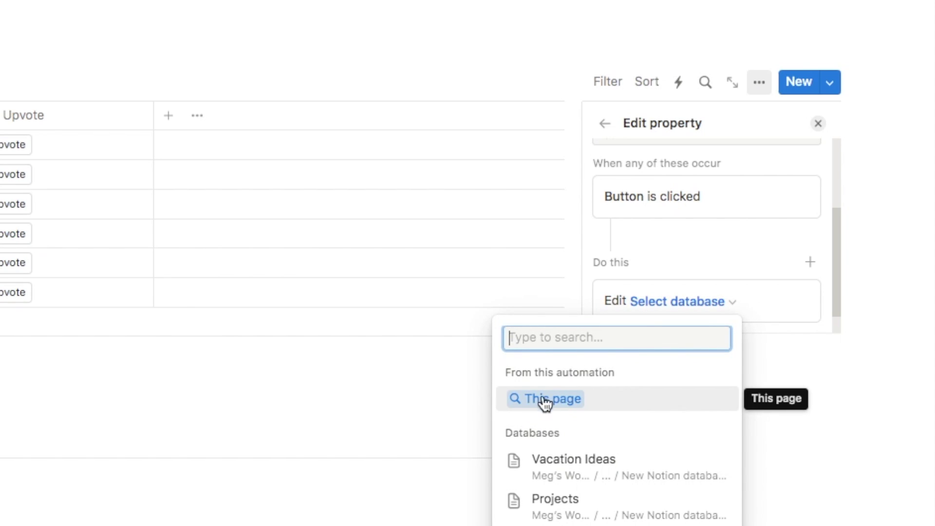
left_click(565, 401)
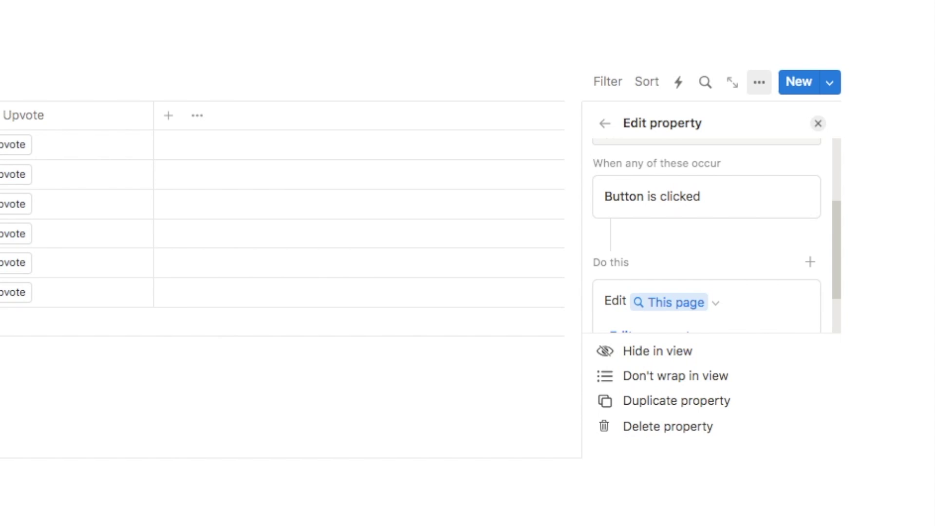
Make the action add Person who clicked button to the Upvoted By property and close the Upvote button's settings
scroll(684, 274, "down", 3)
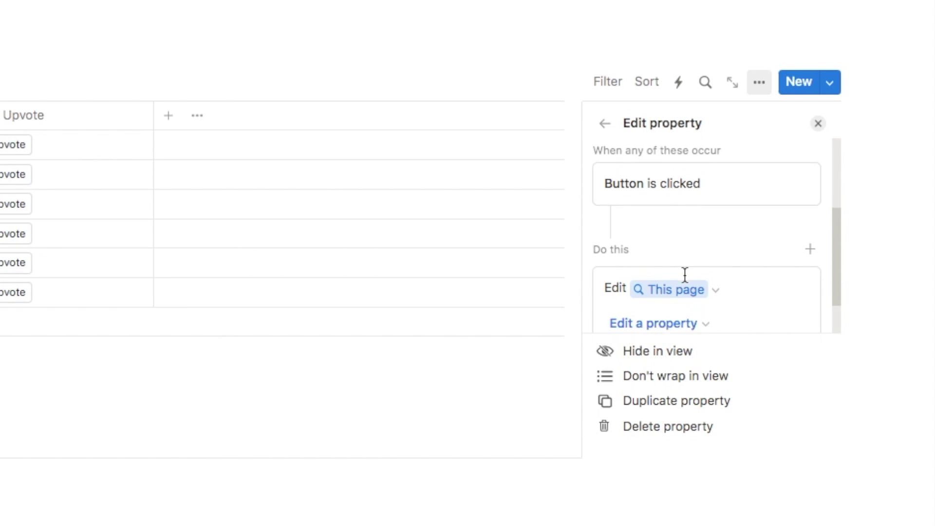
left_click(632, 274)
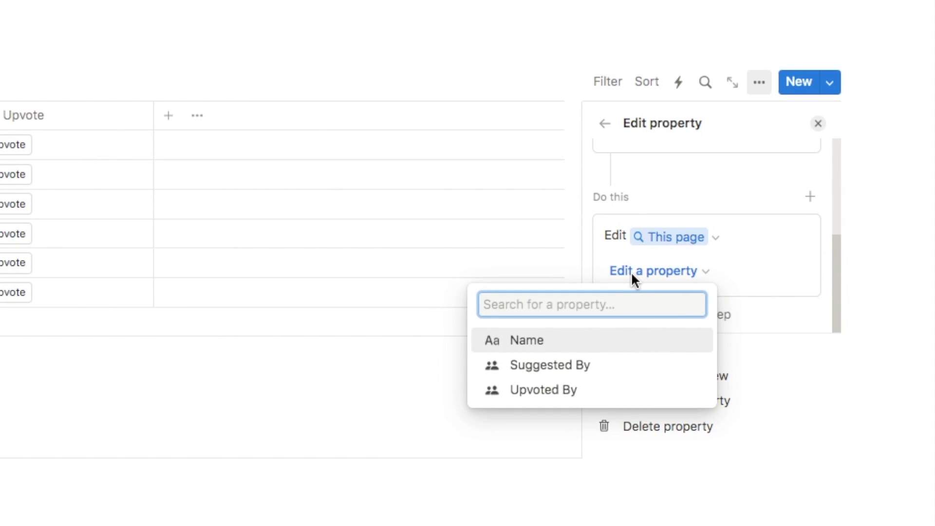
left_click(552, 395)
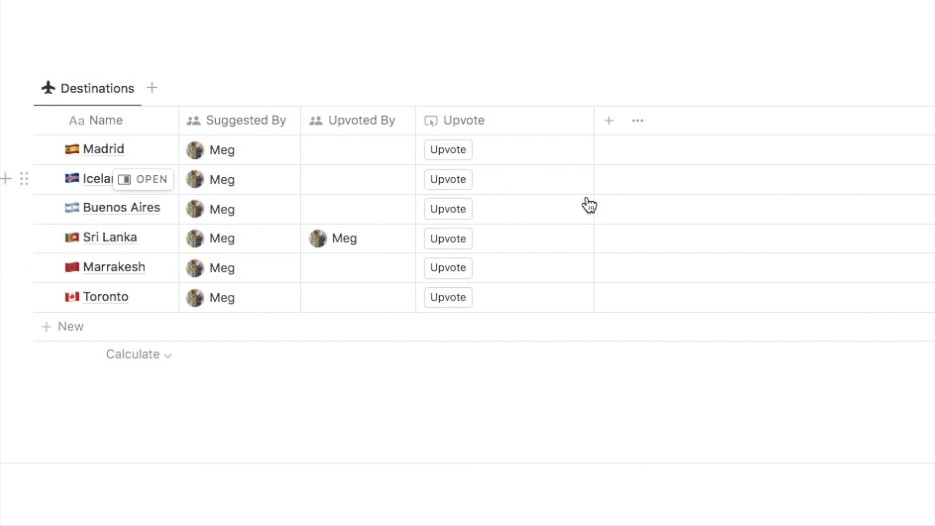
left_click(658, 282)
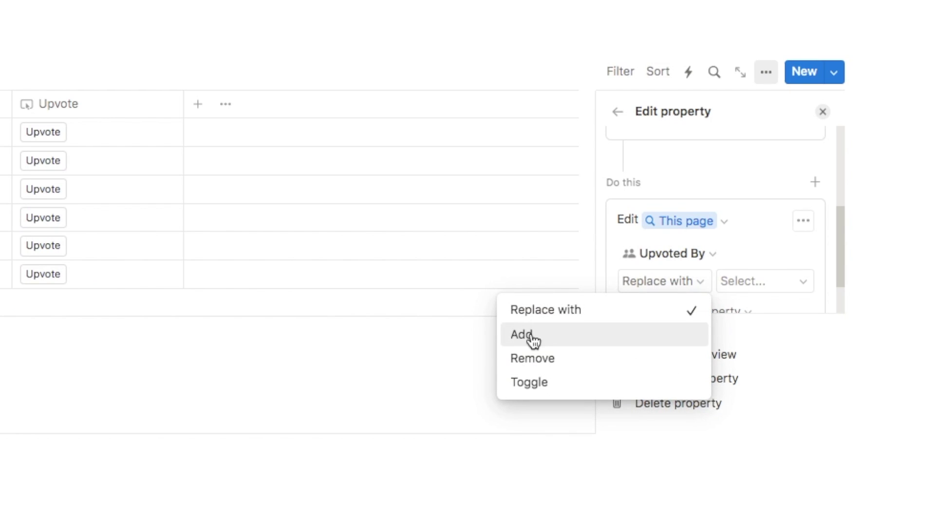
left_click(538, 338)
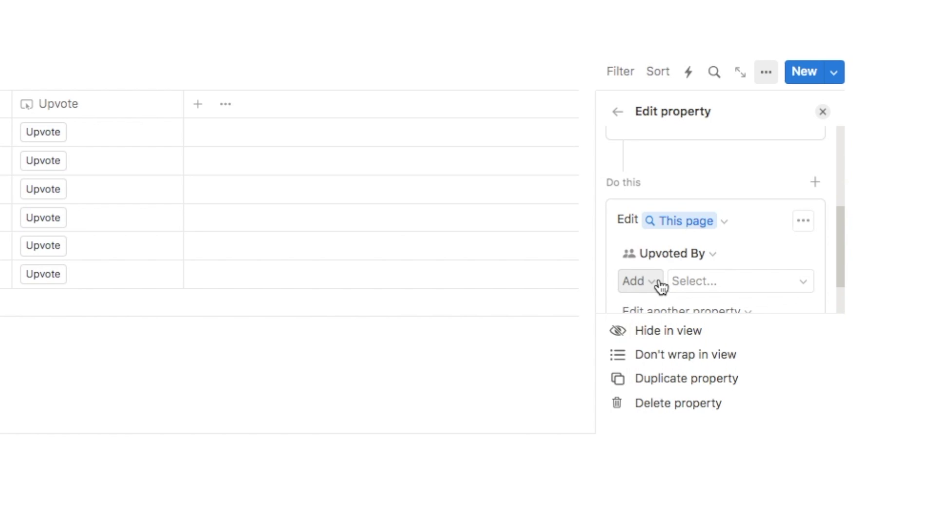
left_click(691, 285)
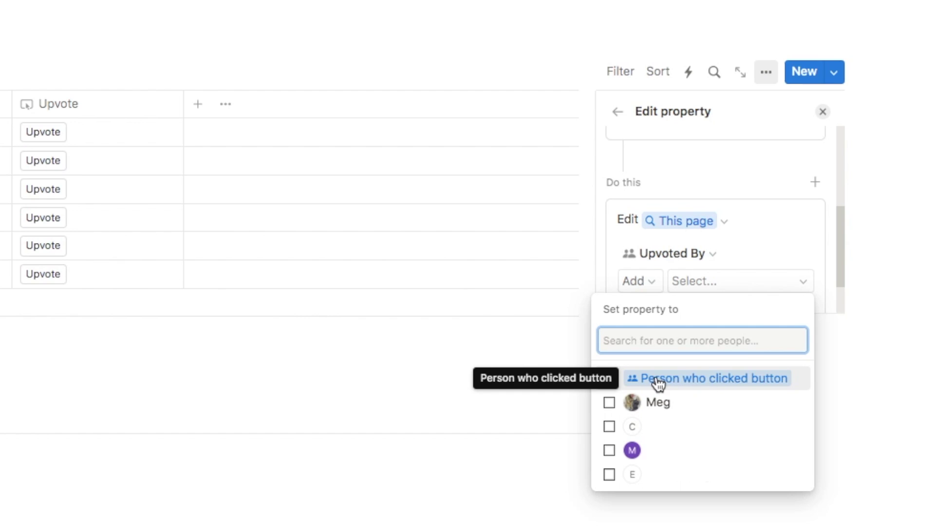
left_click(675, 378)
left_click(776, 233)
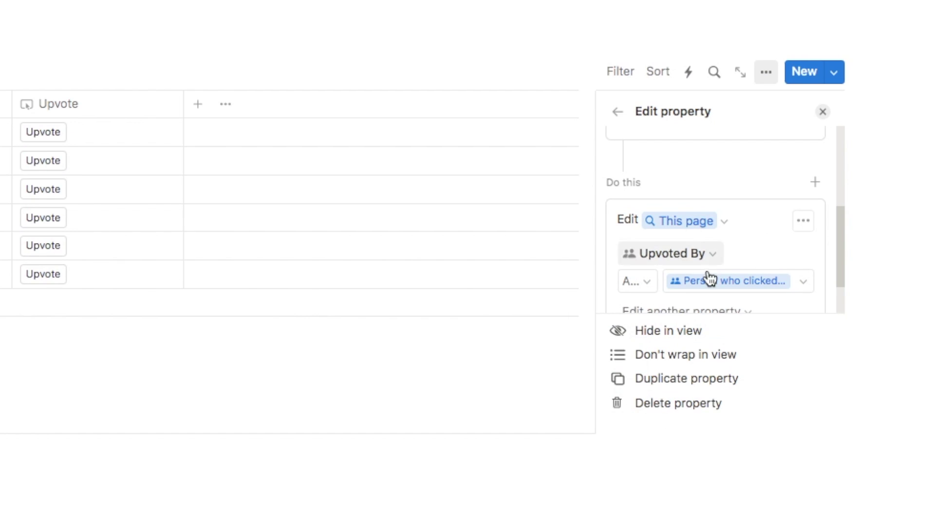
left_click(43, 161)
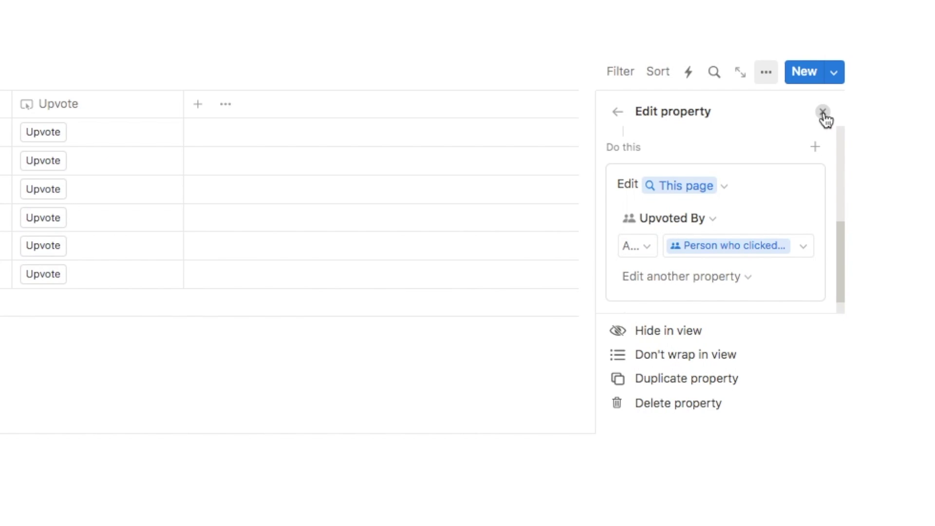
left_click(822, 113)
Narrow the Upvote column to fit its buttons and upvote Madrid
left_click_drag(184, 104, 100, 111)
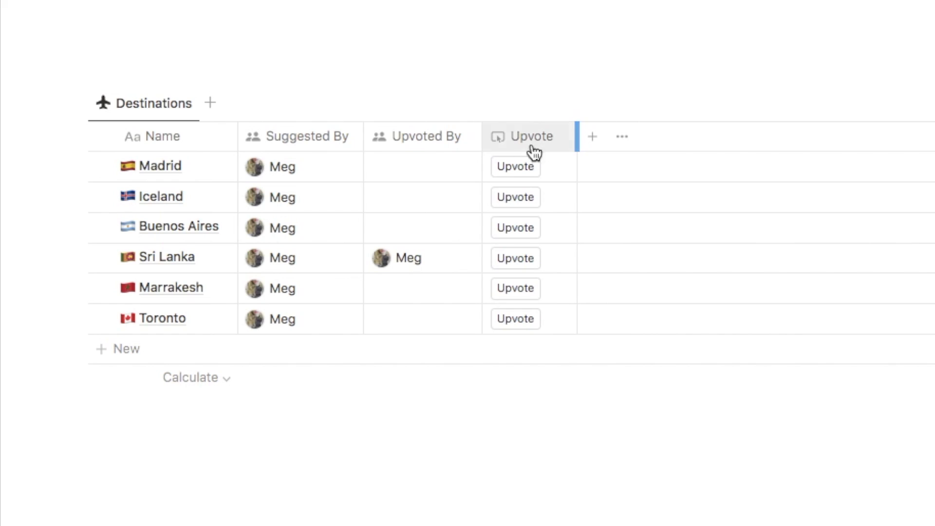
left_click(508, 174)
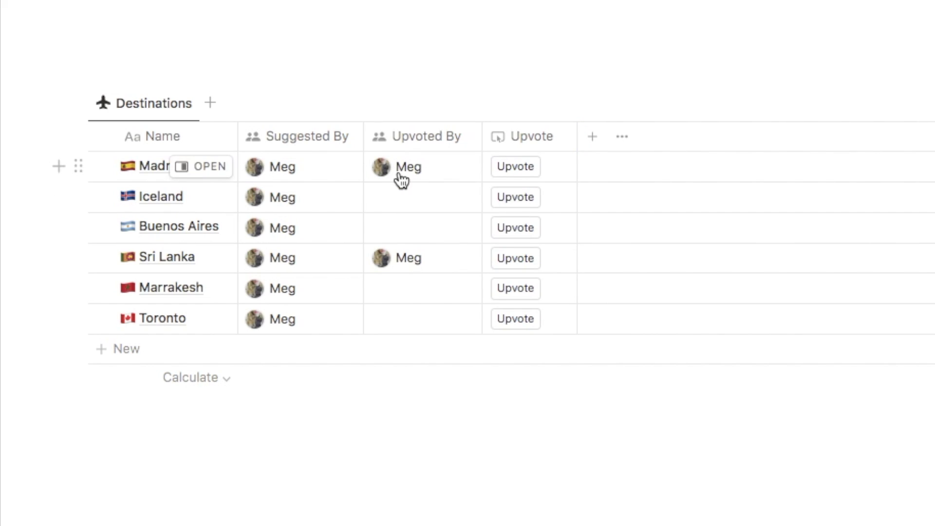
left_click(514, 175)
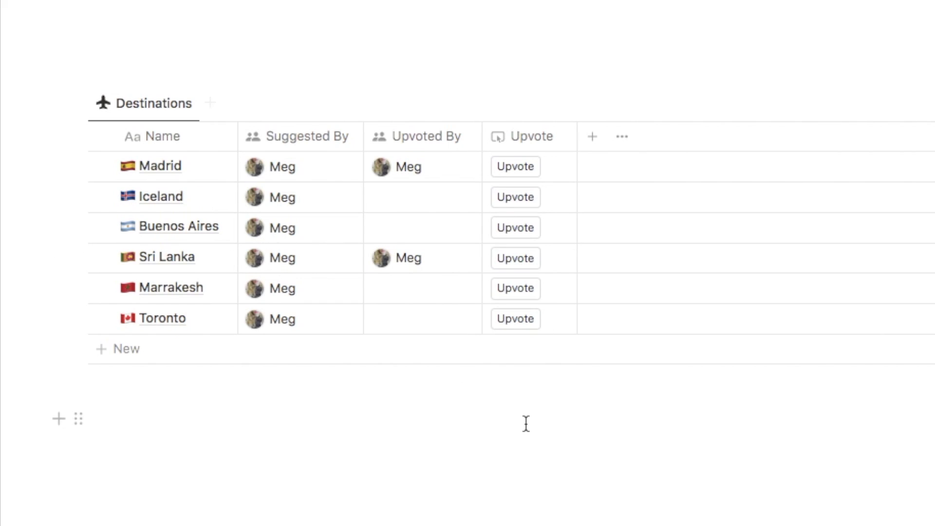
Add a formula property named "No. of upvotes" to the Destinations table
left_click(593, 140)
type("form")
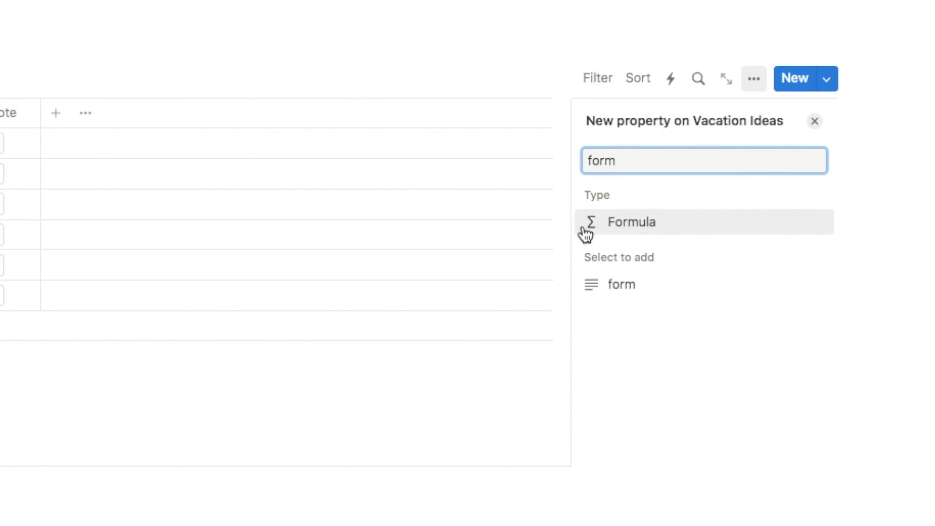
left_click(607, 235)
type("No. of upvotes")
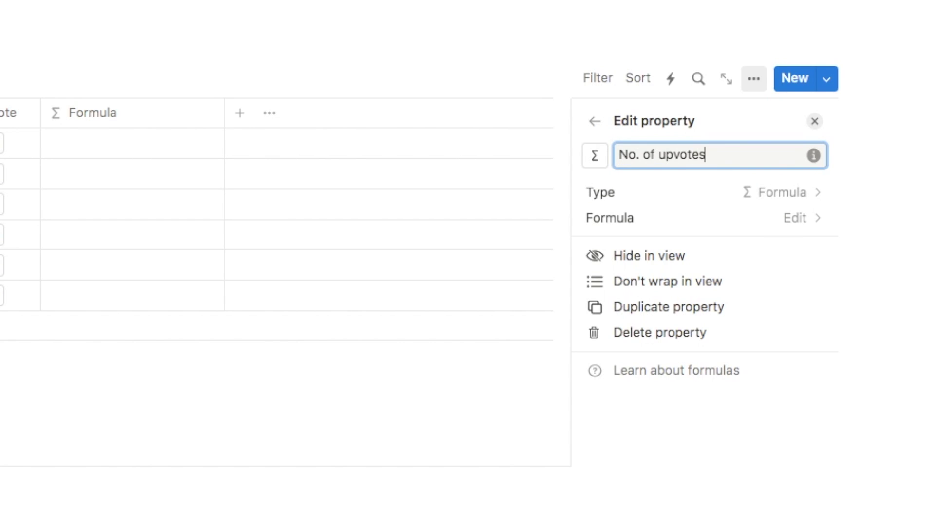
Set the No. of upvotes formula to Upvoted By.length() and narrow its column
left_click(642, 221)
key("Down")
key("Down")
key("Down")
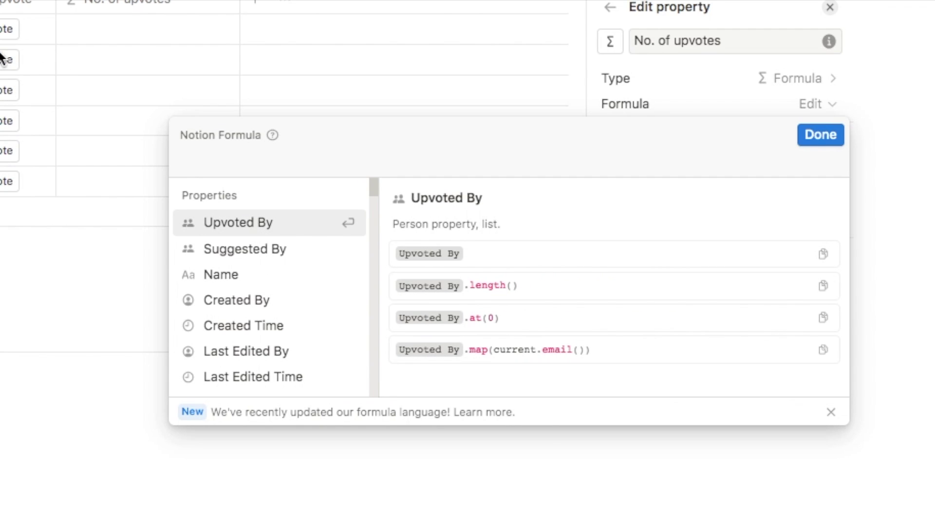
left_click(251, 222)
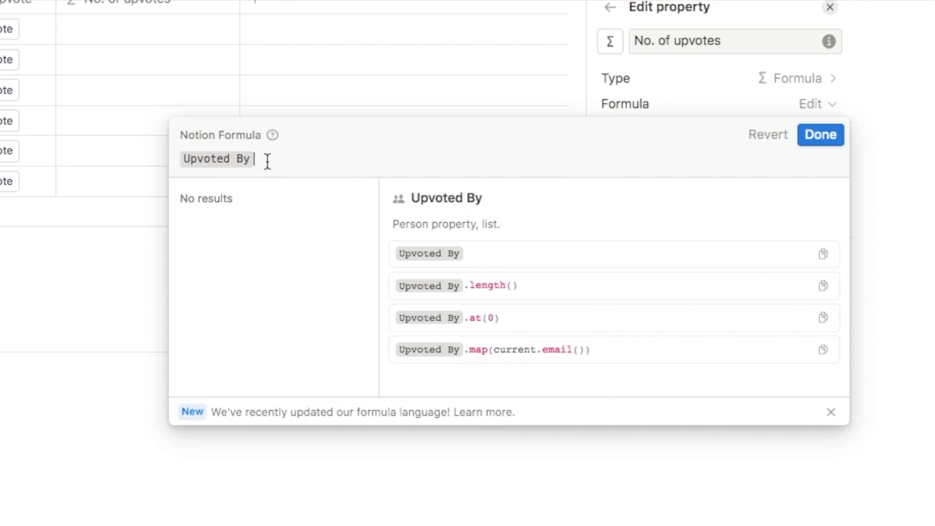
type(".length")
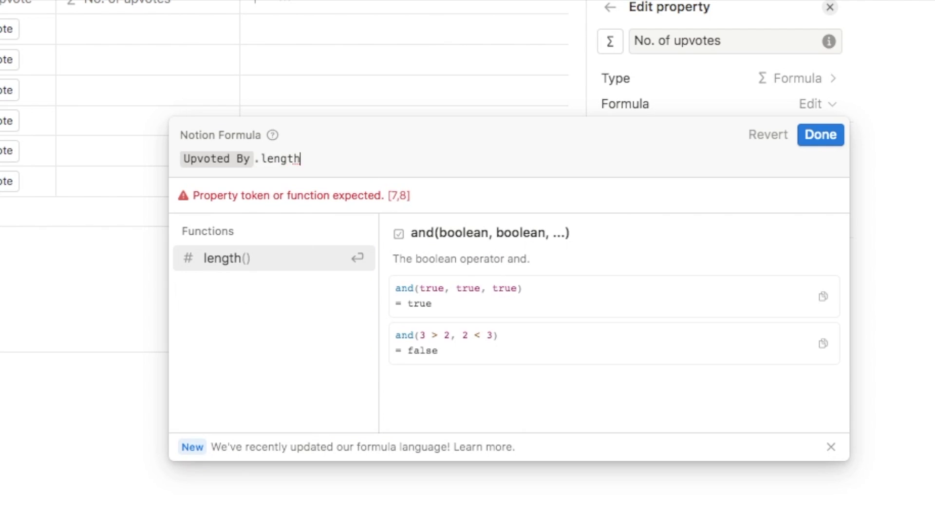
type("()")
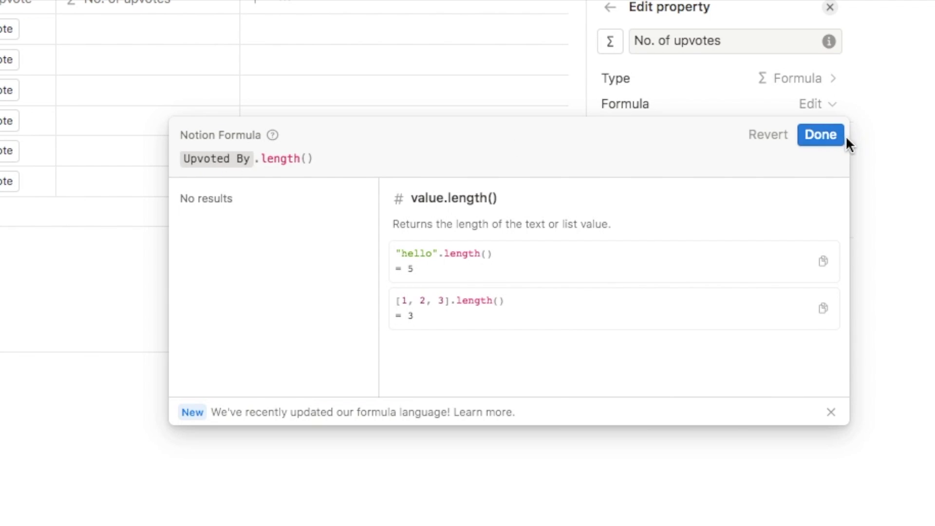
left_click(829, 140)
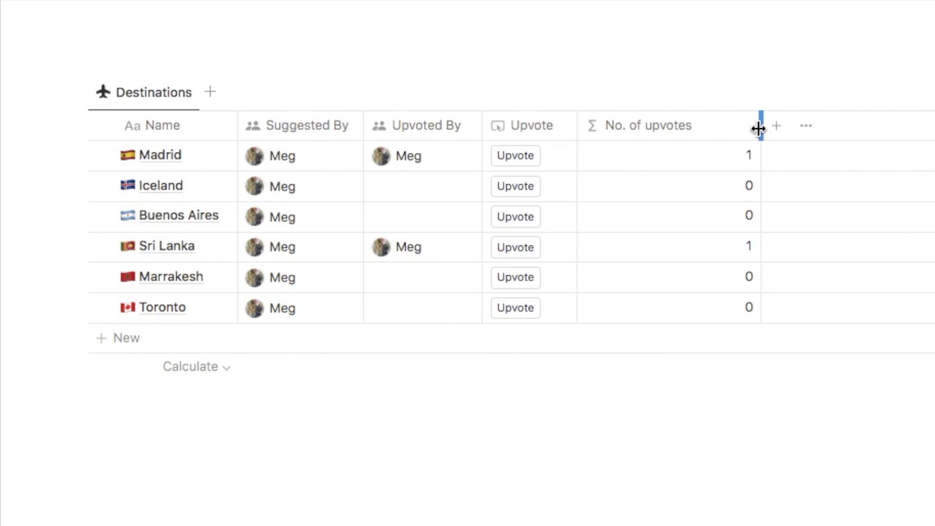
left_click_drag(747, 133, 710, 131)
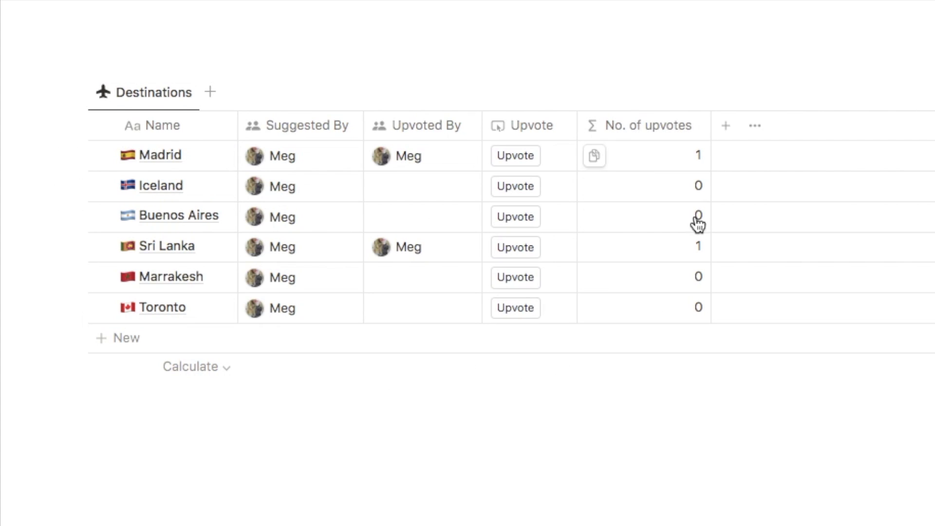
Sort the Destinations table by No. of upvotes in descending order and close the sort settings
left_click(688, 94)
left_click(649, 203)
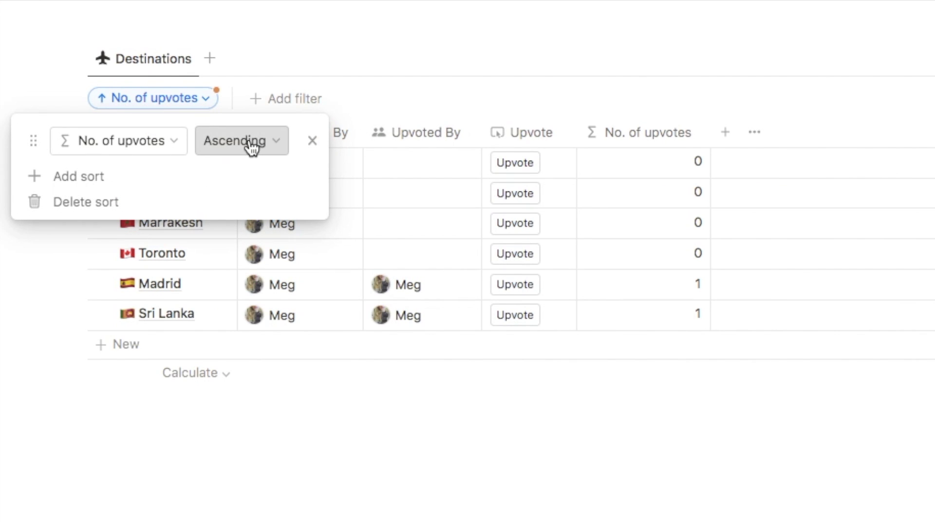
left_click(248, 141)
left_click(219, 205)
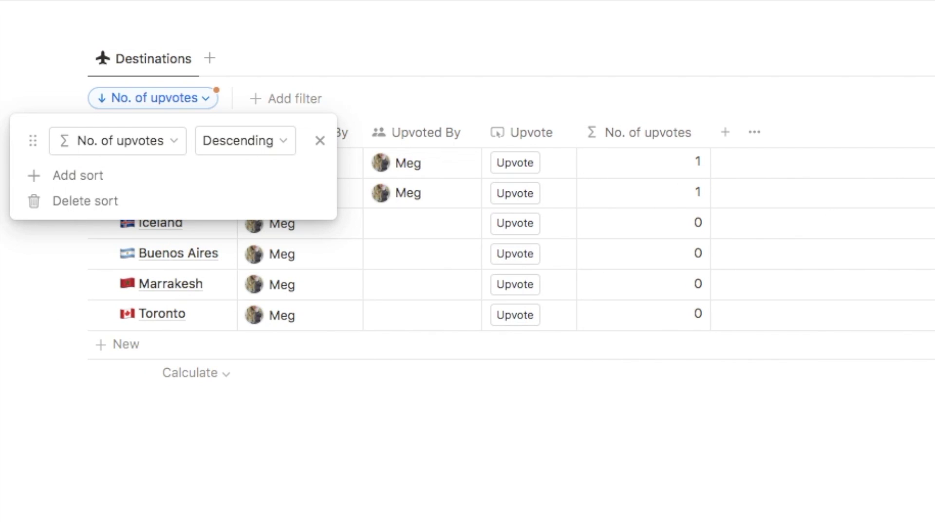
left_click(509, 472)
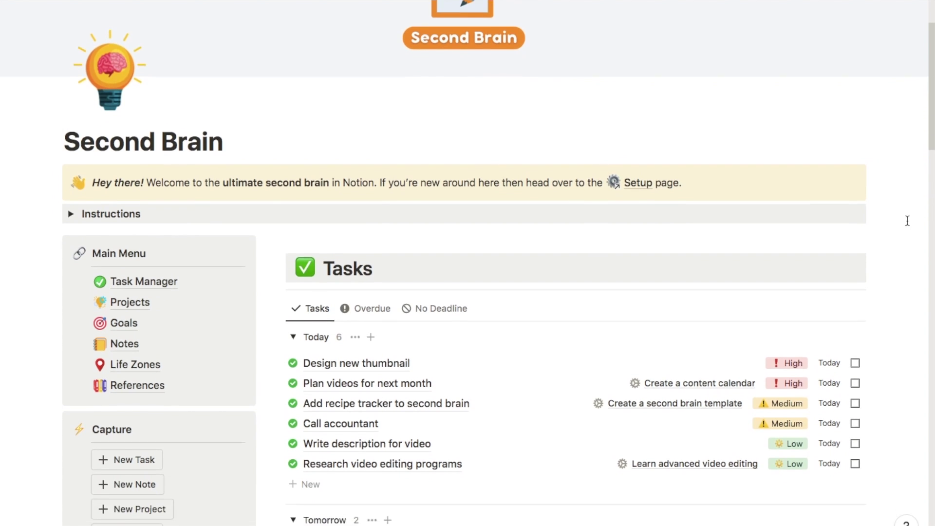
scroll(906, 219, "down", 5)
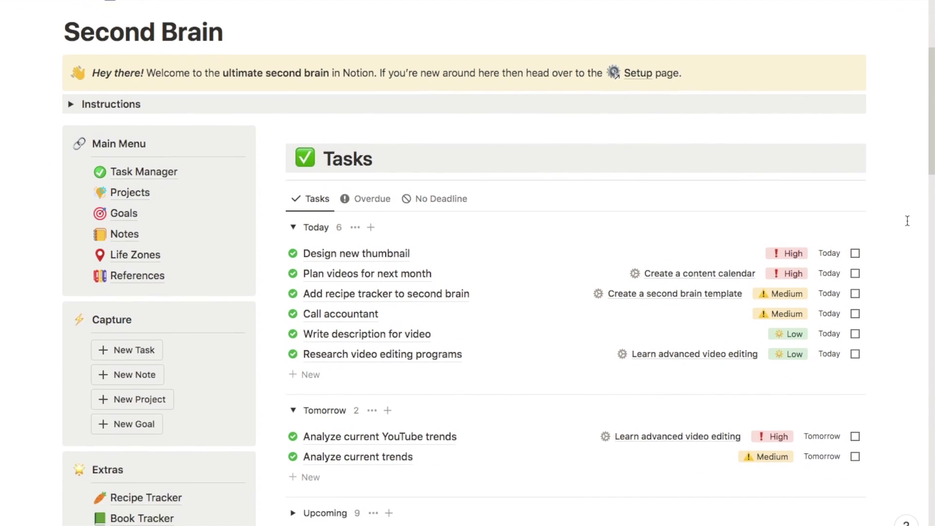
scroll(907, 220, "down", 5)
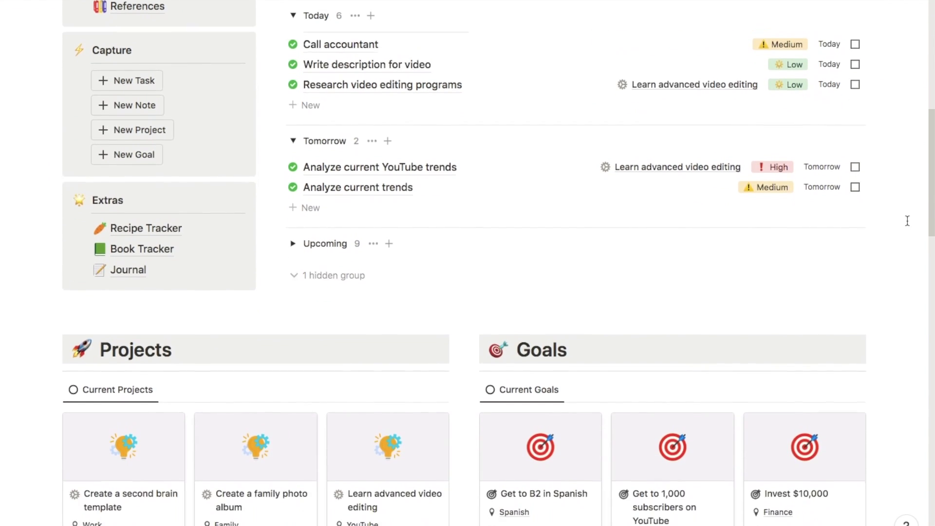
scroll(907, 221, "down", 6)
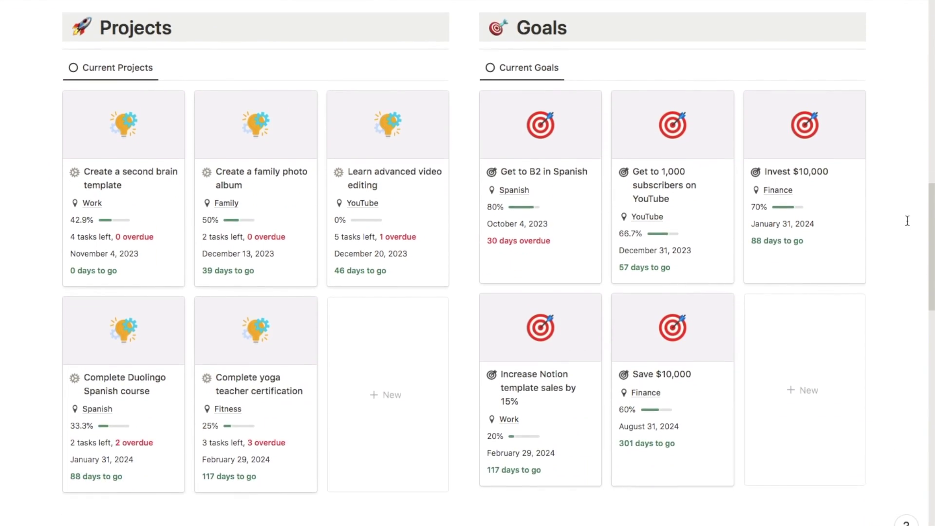
scroll(907, 221, "down", 4)
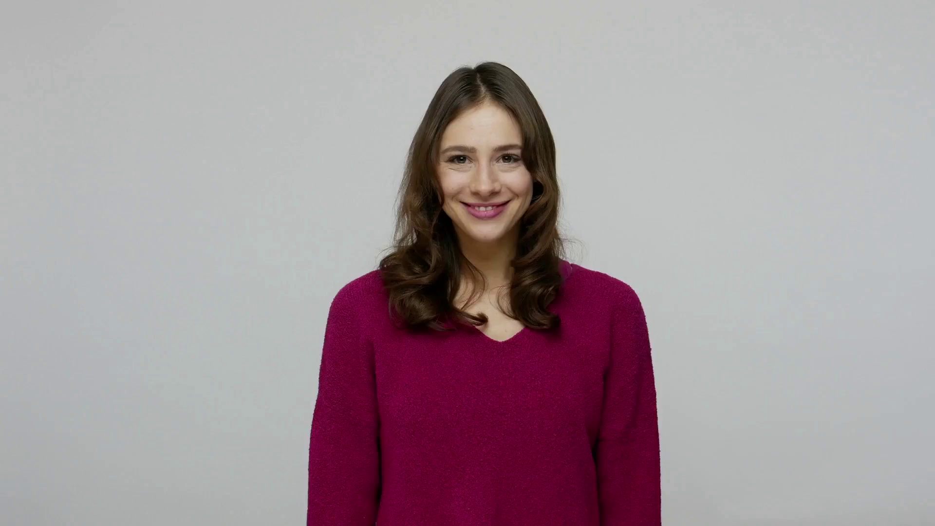